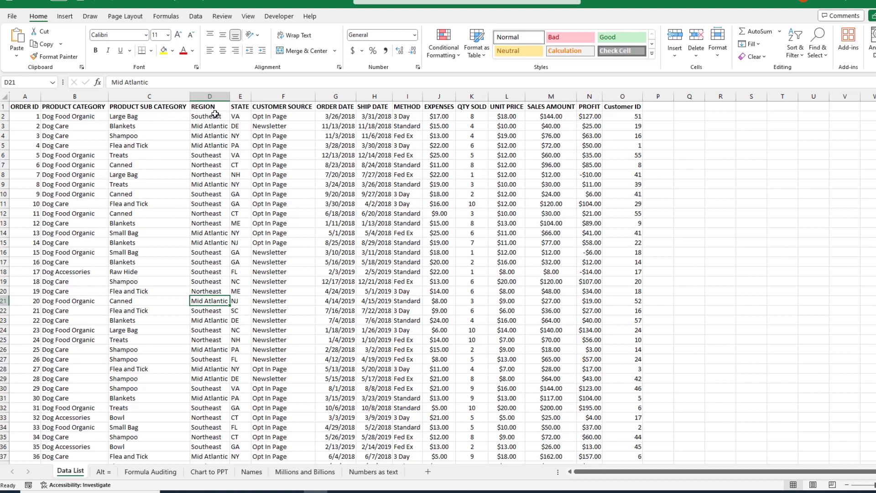
{"action": "left_click_drag", "start_coordinate": [213, 110], "coordinate": [541, 213]}
{"action": "left_click", "coordinate": [523, 203]}
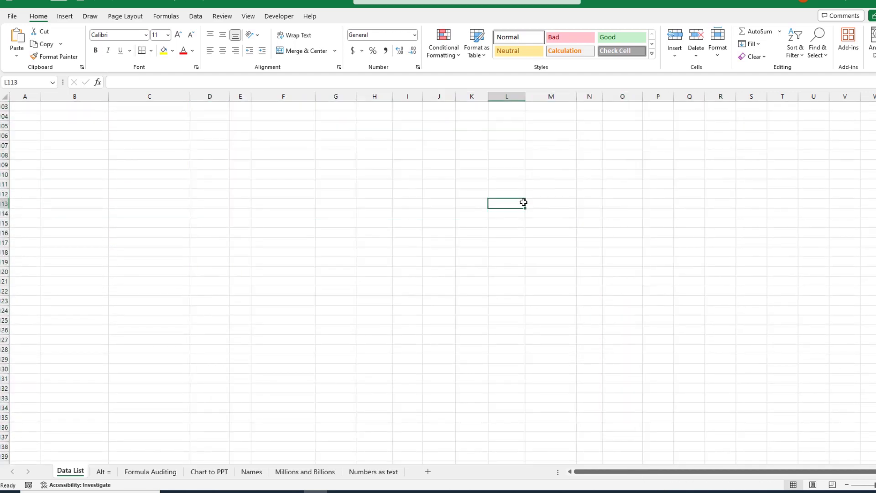
{"action": "key", "text": "ctrl+Home"}
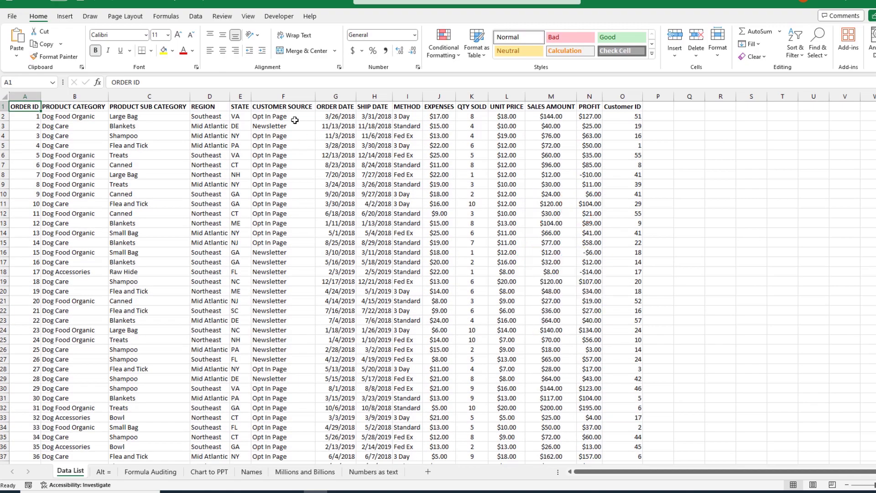
Step: Select the CUSTOMER SOURCE column from its header to the last entry, and one record's cells from PRODUCT CATEGORY across to the last column
{"action": "left_click", "coordinate": [290, 106]}
{"action": "key", "text": "ctrl+shift+Down"}
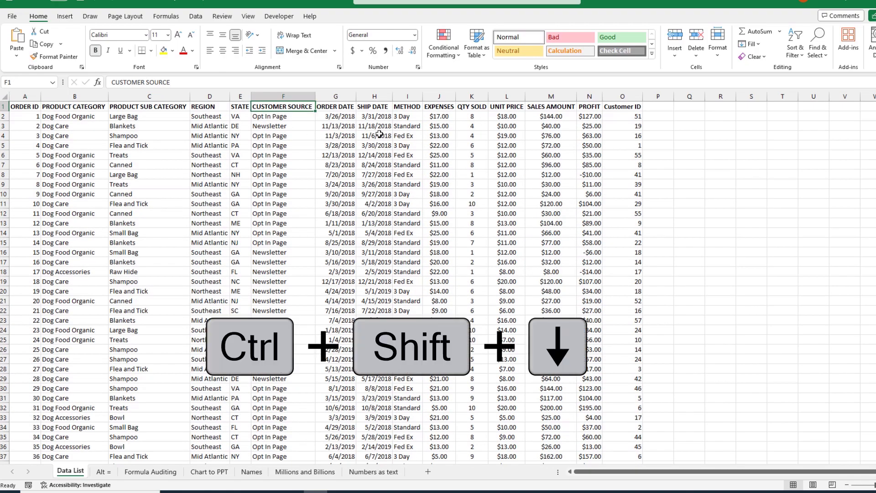
{"action": "scroll", "coordinate": [379, 134], "scroll_direction": "down", "scroll_amount": 4}
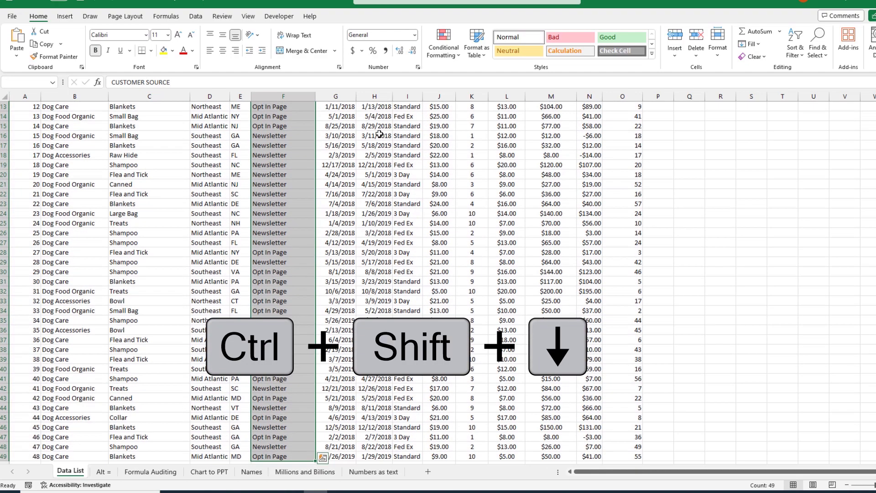
{"action": "left_click", "coordinate": [322, 233]}
{"action": "scroll", "coordinate": [321, 229], "scroll_direction": "up", "scroll_amount": 4}
{"action": "left_click", "coordinate": [44, 272]}
{"action": "key", "text": "ctrl+shift+Right"}
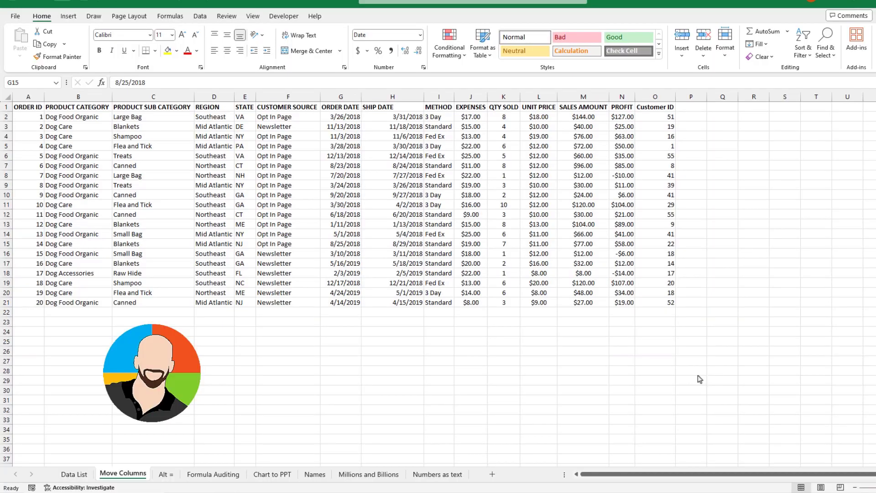
Step: Insert a column before METHOD, cut the CUSTOMER SOURCE data F1:F21 into it, and delete the emptied column F
{"action": "right_click", "coordinate": [447, 98]}
{"action": "left_click", "coordinate": [474, 194]}
{"action": "left_click_drag", "start_coordinate": [293, 110], "coordinate": [290, 298]}
{"action": "key", "text": "ctrl+x"}
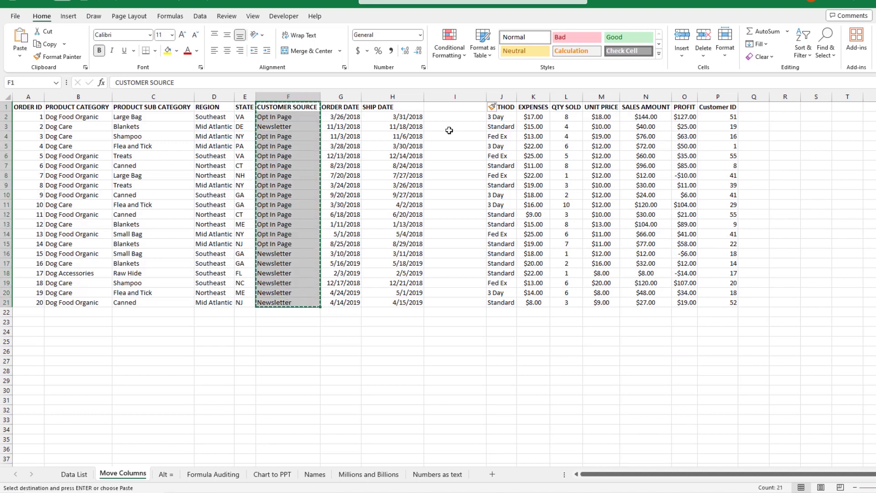
{"action": "left_click", "coordinate": [447, 106]}
{"action": "key", "text": "Return"}
{"action": "left_click", "coordinate": [438, 331]}
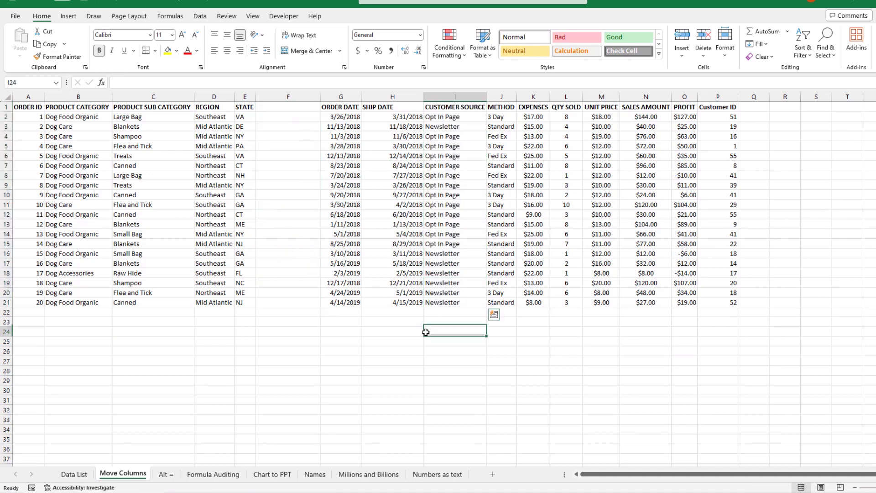
{"action": "right_click", "coordinate": [288, 97]}
{"action": "left_click", "coordinate": [315, 205]}
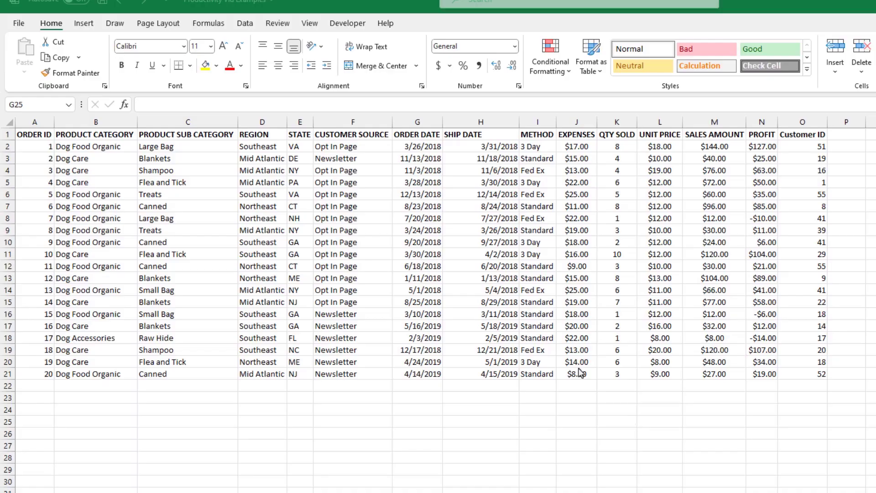
Step: Move the CUSTOMER SOURCE data F1:F21 directly between the SHIP DATE and METHOD columns without overwriting any data
{"action": "left_click", "coordinate": [350, 135]}
{"action": "key", "text": "ctrl+shift+Down"}
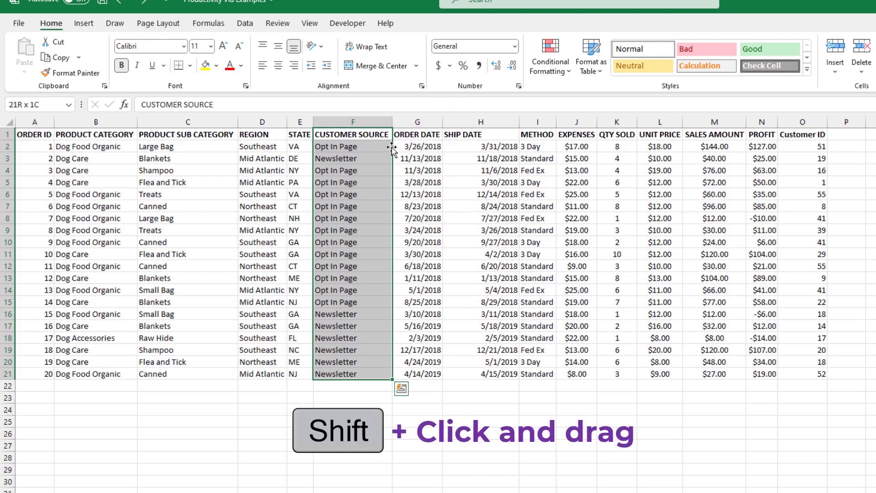
{"action": "left_click_drag", "start_coordinate": [391, 147], "coordinate": [521, 145]}
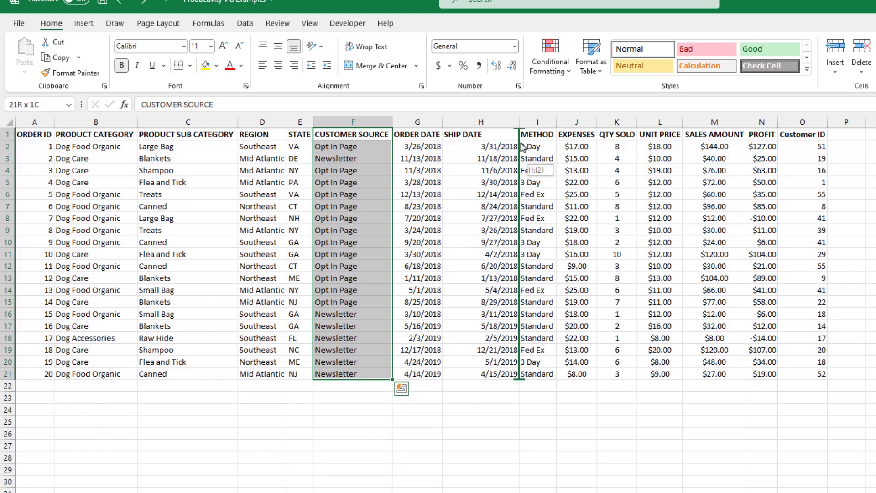
{"action": "left_click_drag", "start_coordinate": [522, 145], "coordinate": [523, 146]}
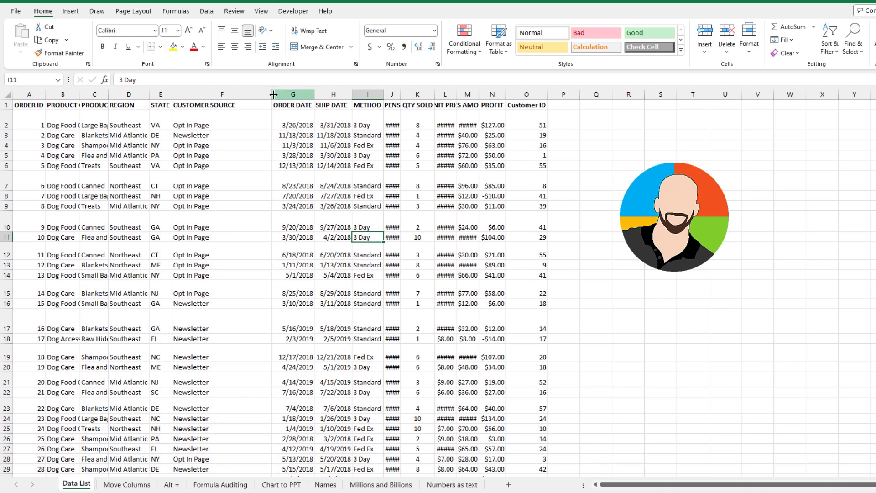
Step: Resize the CUSTOMER SOURCE, EXPENSES and UNIT PRICE columns individually to suit their contents
{"action": "left_click_drag", "start_coordinate": [271, 94], "coordinate": [236, 94]}
{"action": "left_click_drag", "start_coordinate": [364, 94], "coordinate": [383, 94]}
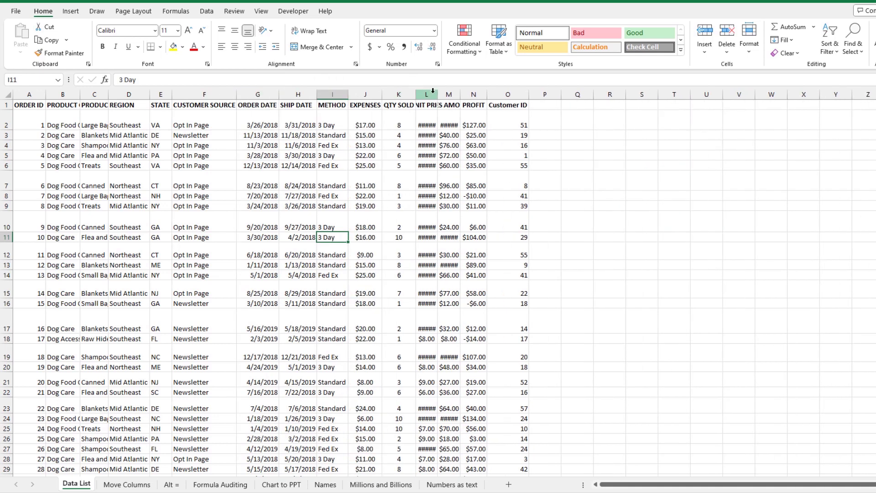
{"action": "left_click_drag", "start_coordinate": [438, 94], "coordinate": [484, 94]}
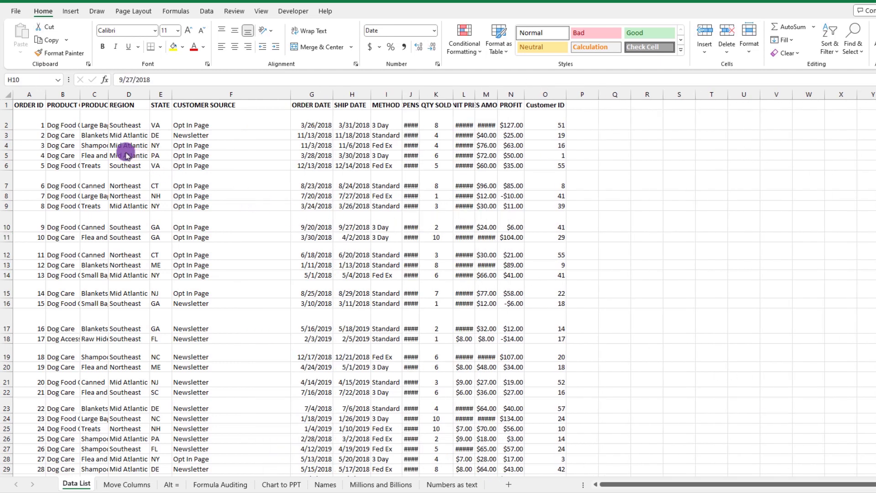
Step: Autofit all column widths and row heights across the whole Data List sheet at once
{"action": "left_click", "coordinate": [9, 95]}
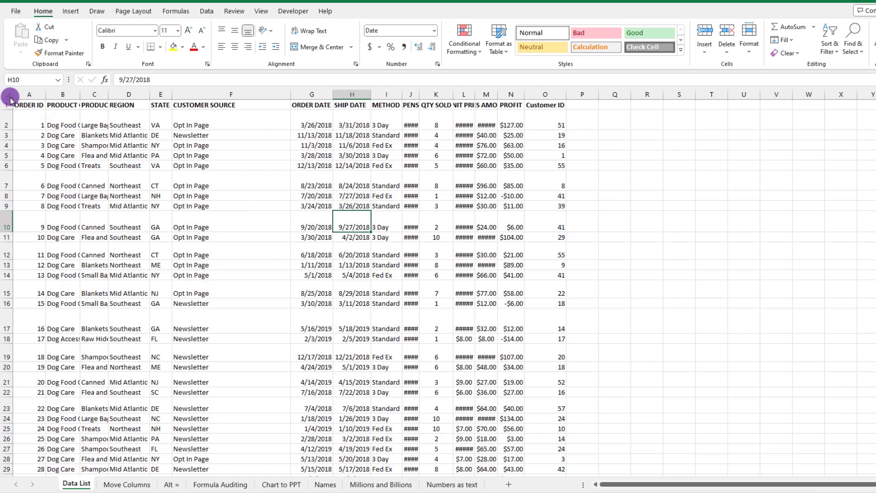
{"action": "left_click", "coordinate": [9, 95]}
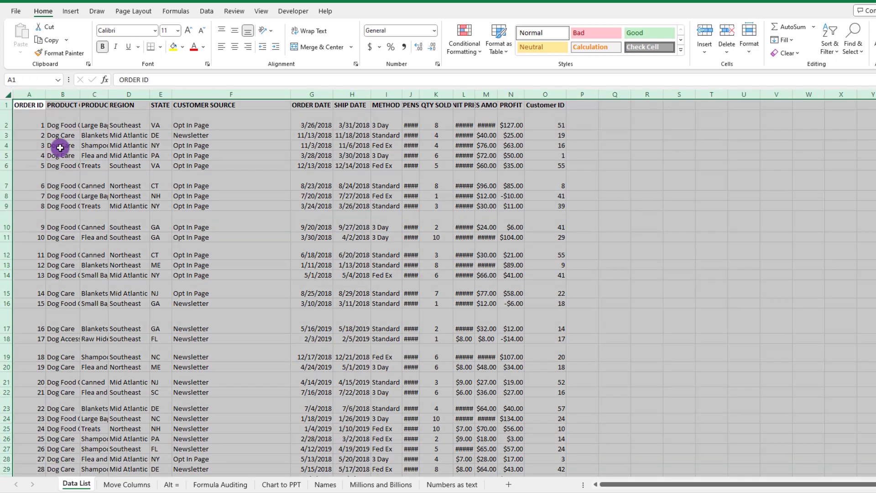
{"action": "left_click_drag", "start_coordinate": [44, 95], "coordinate": [45, 93]}
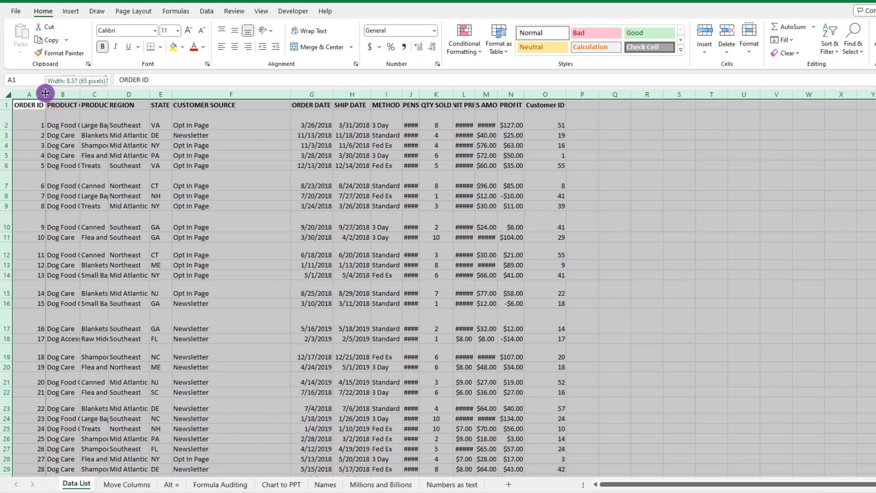
{"action": "double_click", "coordinate": [45, 93]}
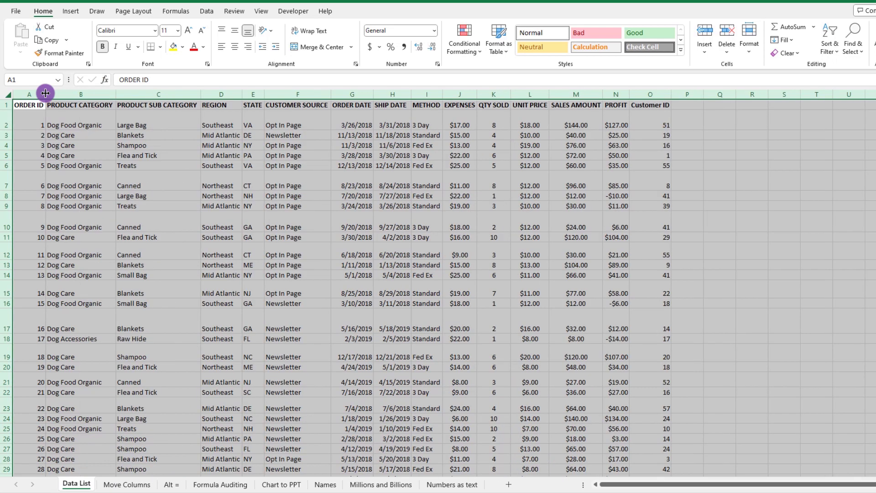
{"action": "double_click", "coordinate": [6, 110]}
{"action": "left_click", "coordinate": [720, 227]}
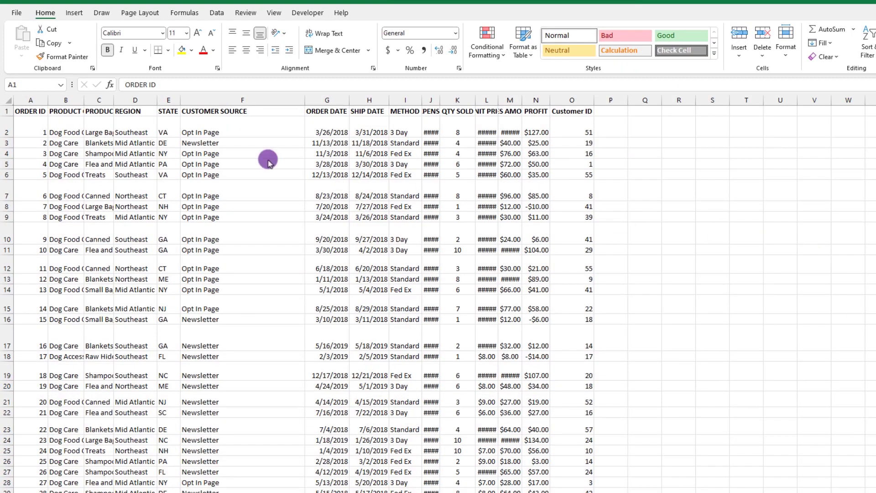
Step: Select the entire data range from A1 to the last record and autofit its column widths
{"action": "left_click", "coordinate": [36, 110]}
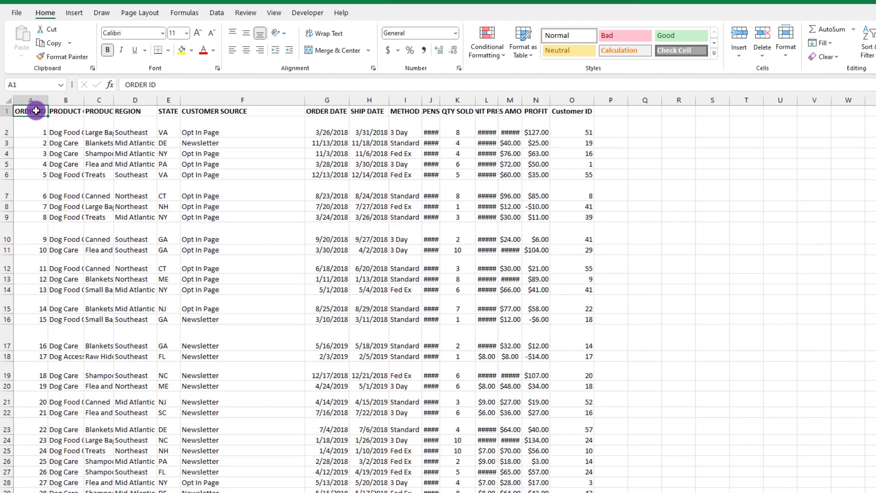
{"action": "key", "text": "ctrl+shift+Right"}
{"action": "key", "text": "ctrl+shift+Down"}
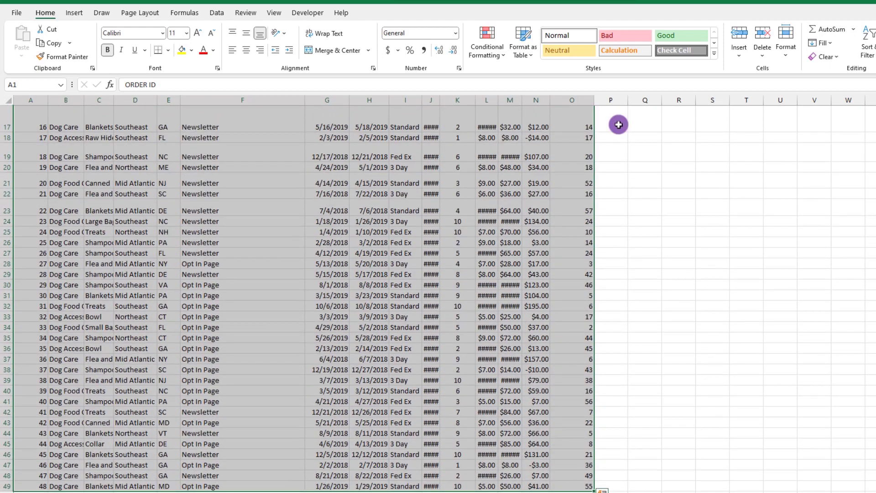
{"action": "scroll", "coordinate": [619, 123], "scroll_direction": "up", "scroll_amount": 6}
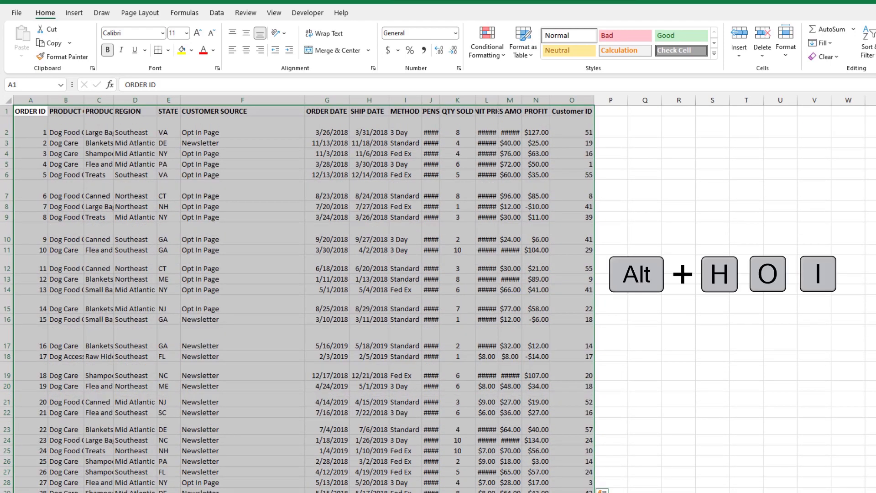
{"action": "key", "text": "alt+h"}
{"action": "key", "text": "o"}
{"action": "key", "text": "i"}
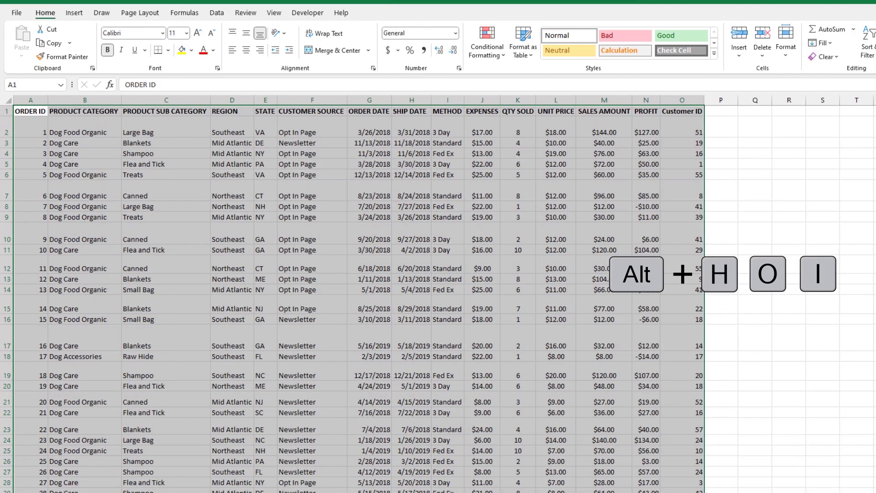
Step: Autofit the row heights of the selected data range and clear the selection
{"action": "key", "text": "alt+h"}
{"action": "key", "text": "o"}
{"action": "key", "text": "a"}
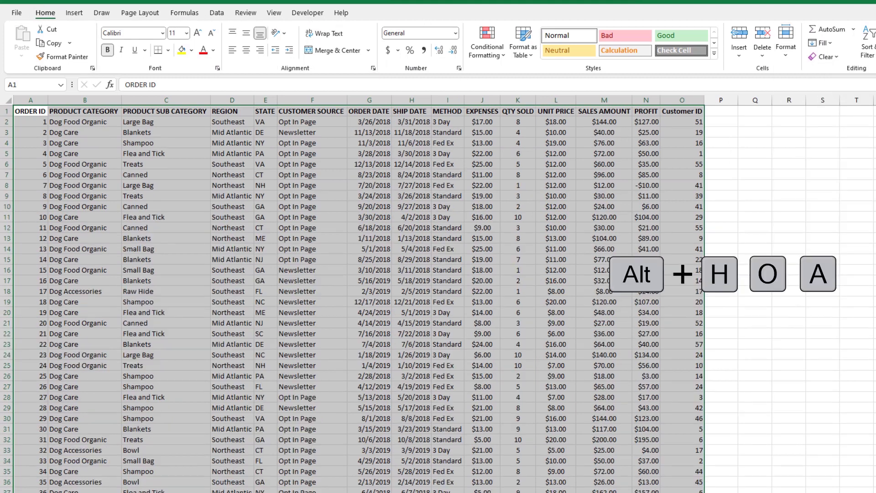
{"action": "left_click", "coordinate": [735, 237]}
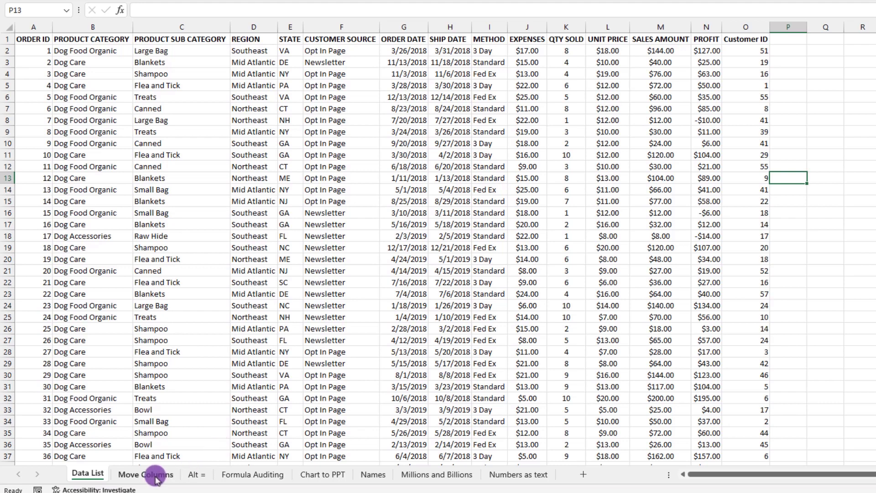
Step: Look through the sheets from Move Columns to Millions and Billions, and return to the Data List sheet
{"action": "left_click", "coordinate": [152, 473]}
{"action": "left_click", "coordinate": [195, 478]}
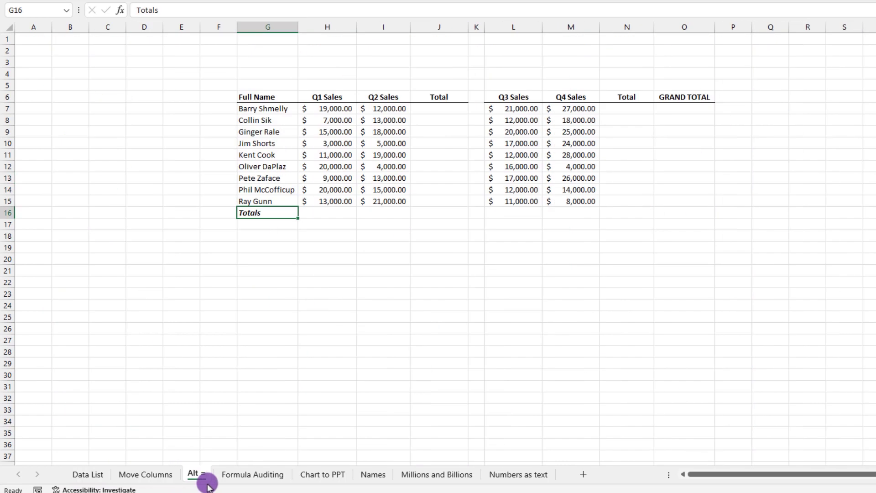
{"action": "left_click", "coordinate": [255, 475]}
{"action": "left_click", "coordinate": [322, 476]}
{"action": "left_click", "coordinate": [372, 474]}
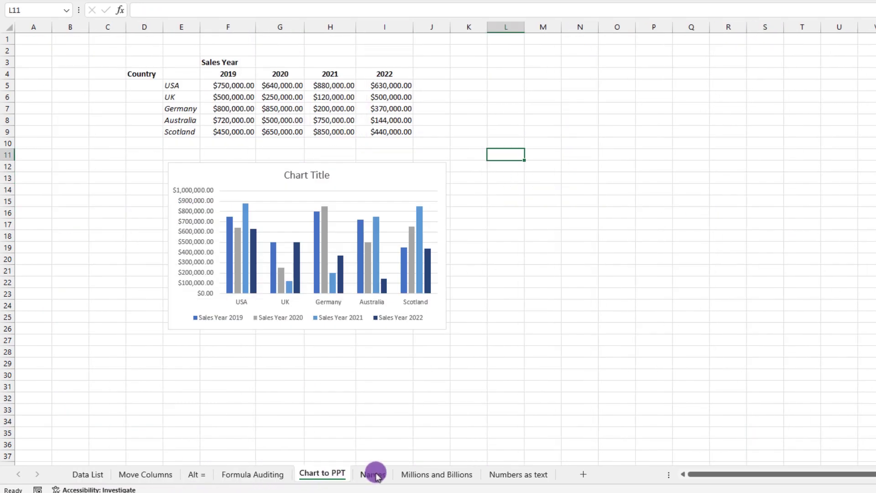
{"action": "left_click", "coordinate": [433, 474]}
{"action": "left_click", "coordinate": [98, 475]}
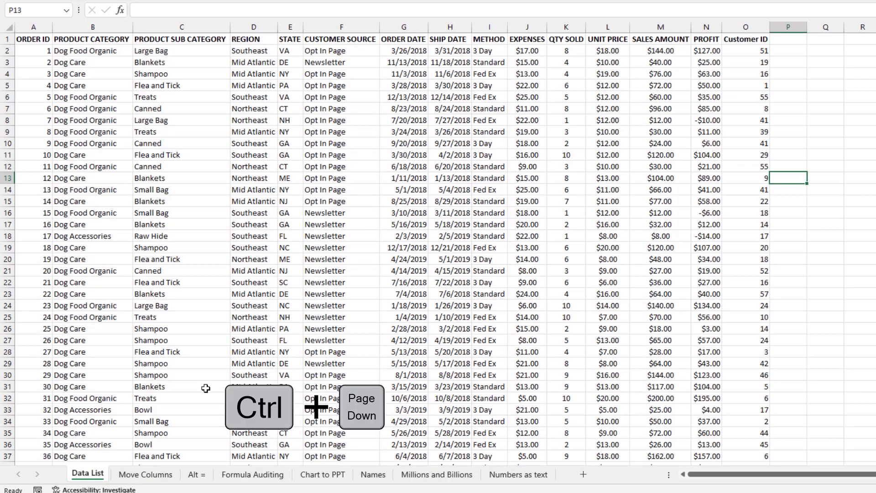
Step: Step forward one sheet at a time from Data List to Chart to PPT, and step back to Data List
{"action": "key", "text": "ctrl+Page_Down"}
{"action": "key", "text": "ctrl+Page_Down"}
{"action": "key", "text": "ctrl+Page_Down"}
{"action": "key", "text": "ctrl+Page_Down"}
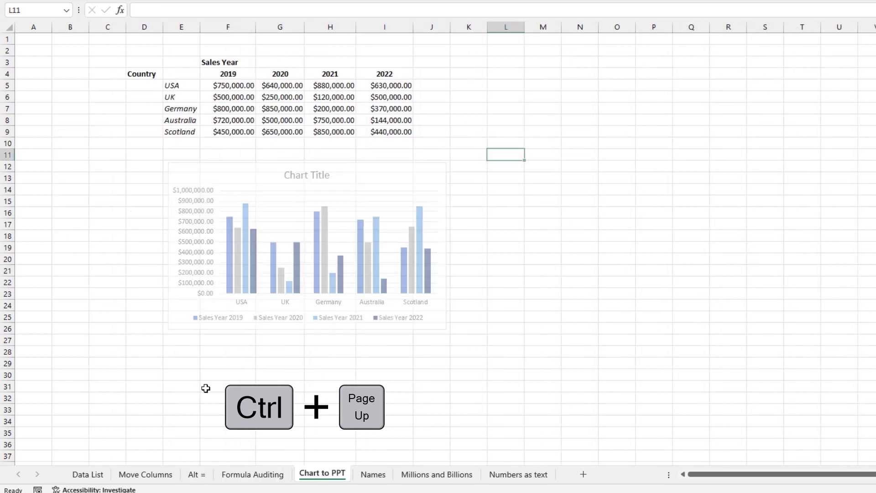
{"action": "key", "text": "ctrl+Page_Up"}
{"action": "key", "text": "ctrl+Page_Up"}
{"action": "key", "text": "ctrl+Page_Up"}
{"action": "key", "text": "ctrl+Page_Up"}
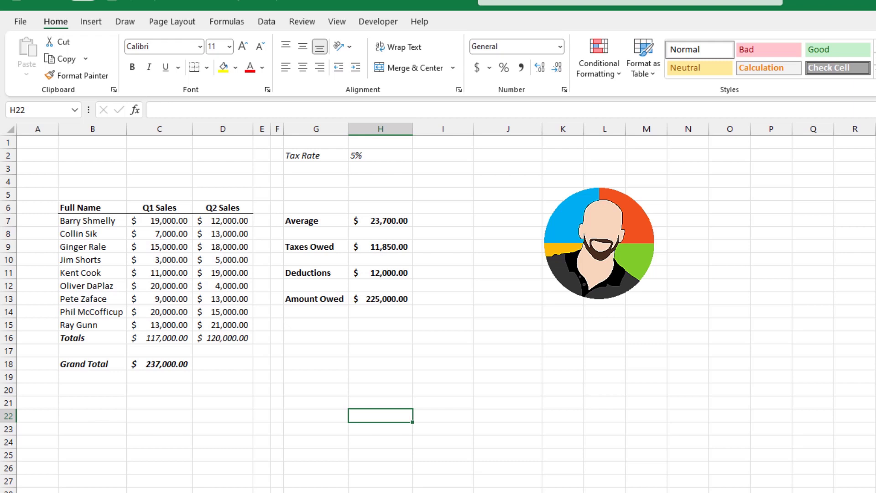
Step: Show the Formula Auditing sheet's formulas in place of values, switch back to values, and show the formulas again
{"action": "left_click", "coordinate": [233, 21]}
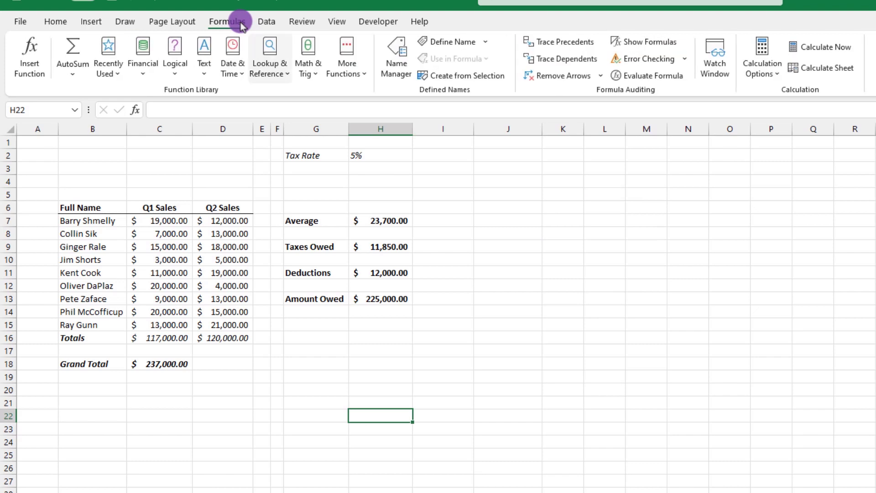
{"action": "left_click", "coordinate": [639, 41]}
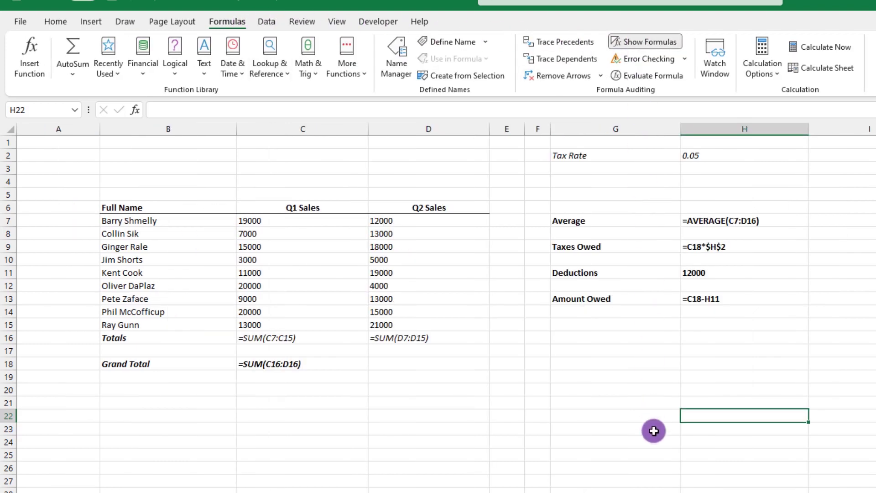
{"action": "left_click", "coordinate": [643, 42]}
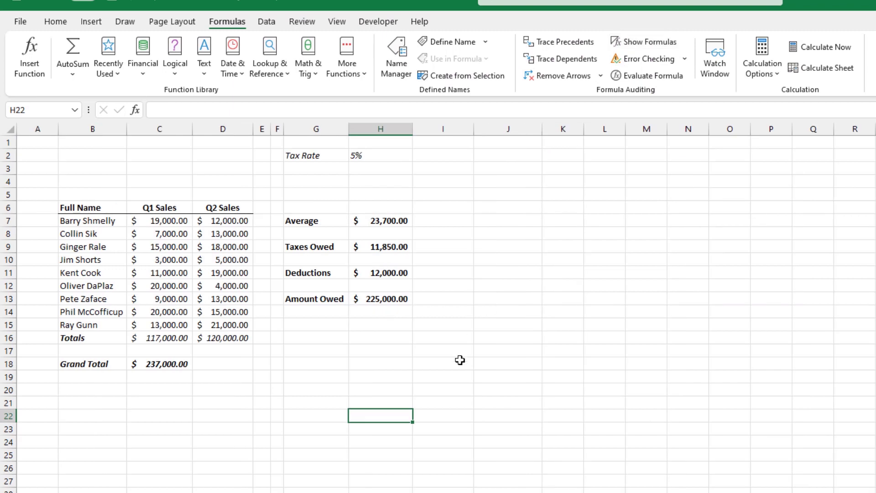
{"action": "key", "text": "ctrl+grave"}
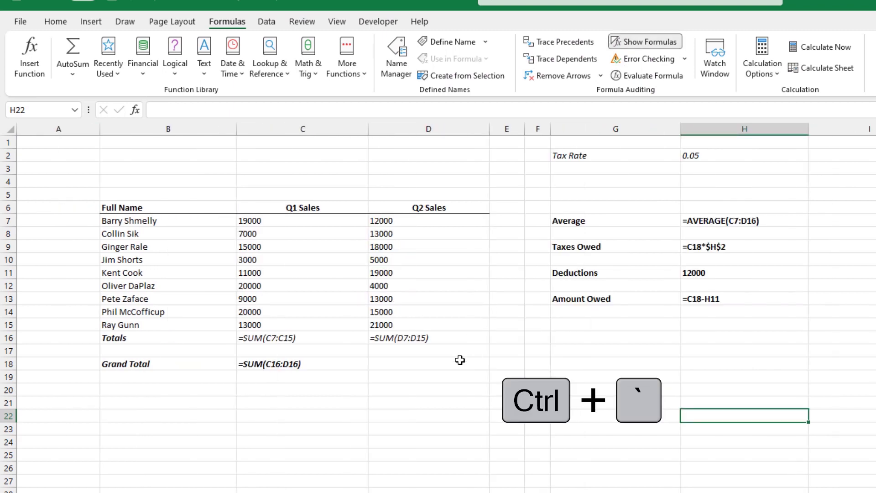
Step: Evaluate the Taxes Owed formula in H9 step by step, stepping into and out of C18, and switch the sheet back to values
{"action": "left_click", "coordinate": [707, 246]}
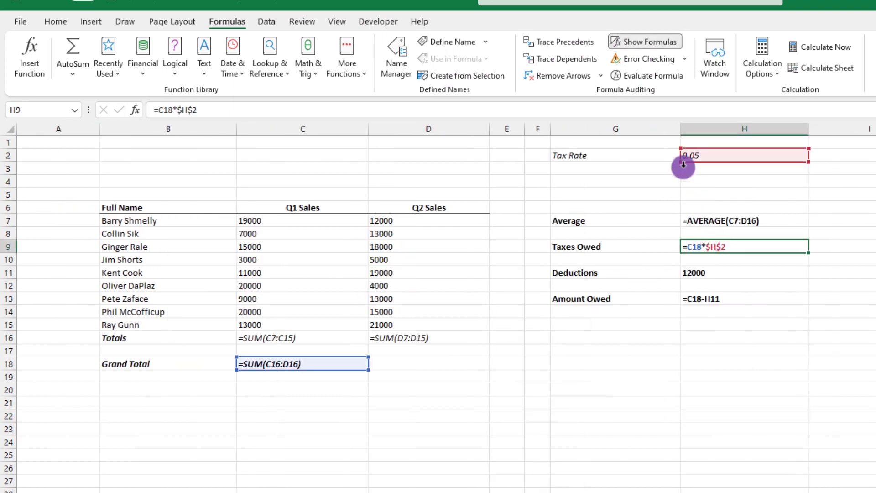
{"action": "left_click", "coordinate": [650, 75]}
{"action": "left_click", "coordinate": [713, 320]}
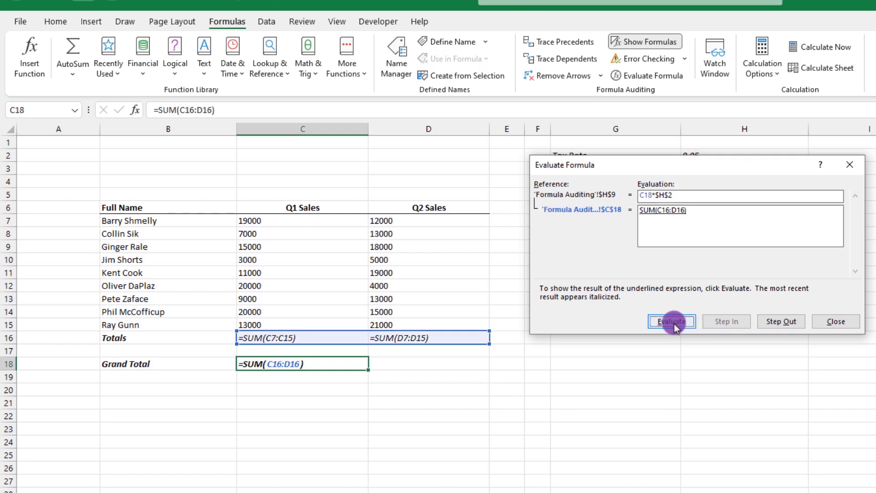
{"action": "left_click", "coordinate": [672, 321]}
{"action": "left_click", "coordinate": [776, 321]}
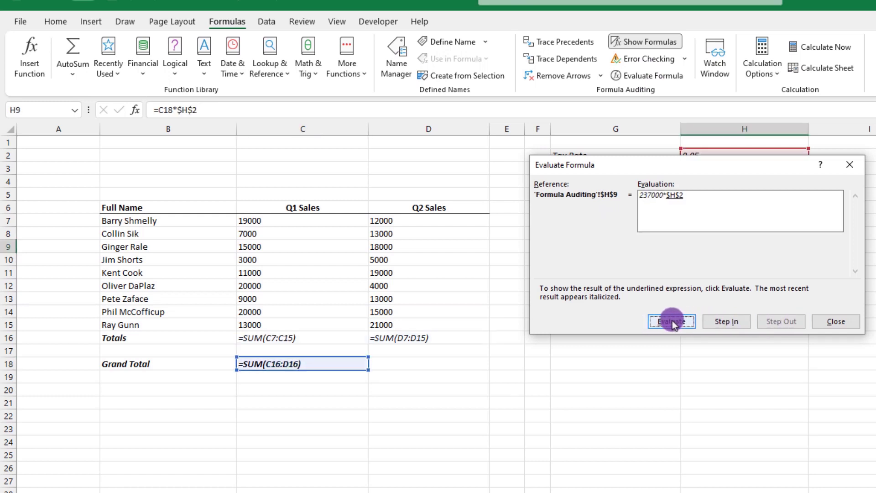
{"action": "left_click", "coordinate": [672, 321]}
{"action": "left_click", "coordinate": [672, 322]}
{"action": "left_click", "coordinate": [849, 164]}
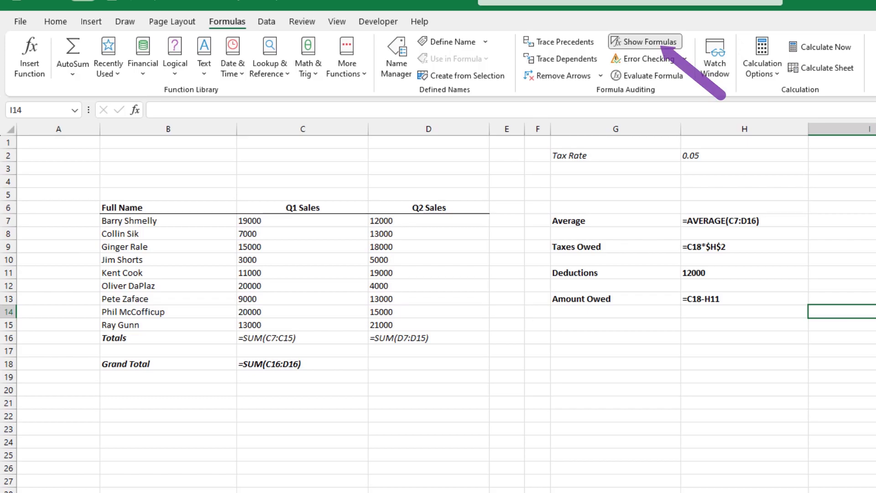
{"action": "key", "text": "ctrl+grave"}
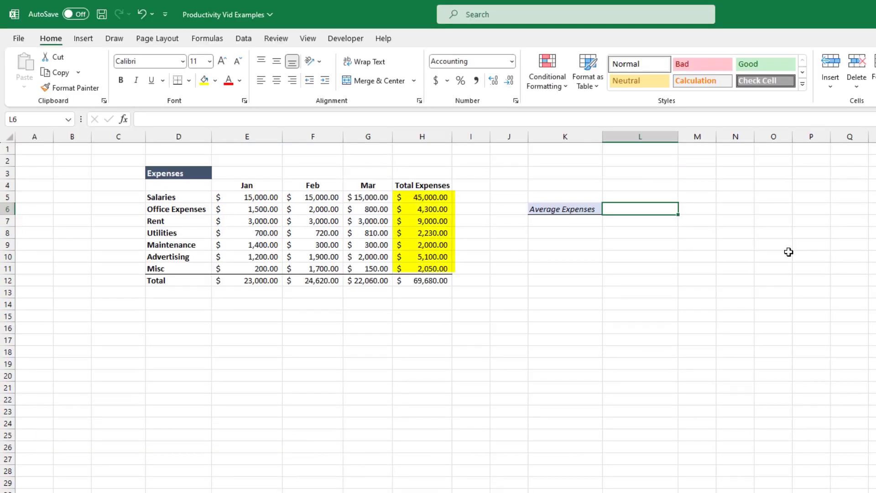
Step: Calculate the average of the Total Expenses range H5:H11 in L6 using its cell references
{"action": "type", "text": "=average("}
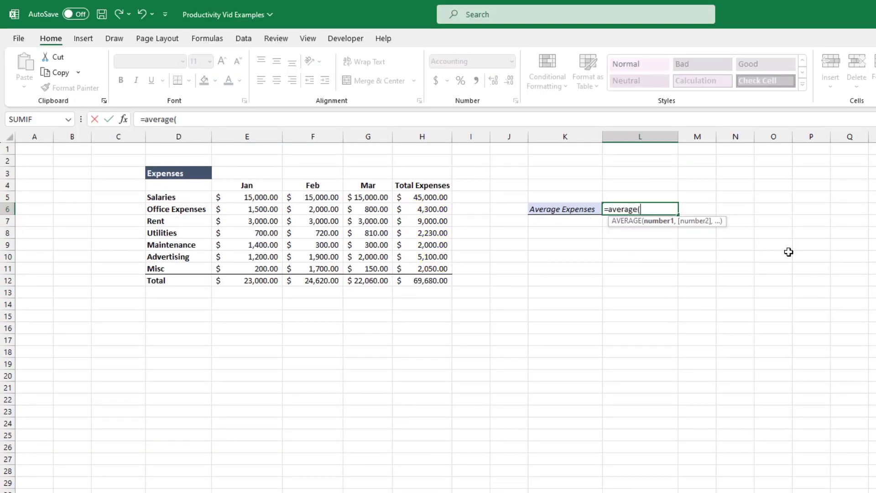
{"action": "left_click_drag", "start_coordinate": [429, 197], "coordinate": [422, 268]}
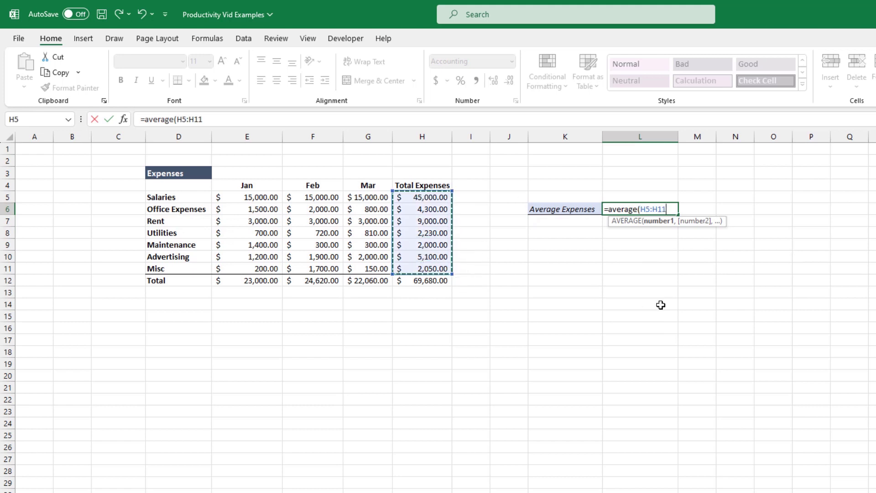
{"action": "key", "text": "Return"}
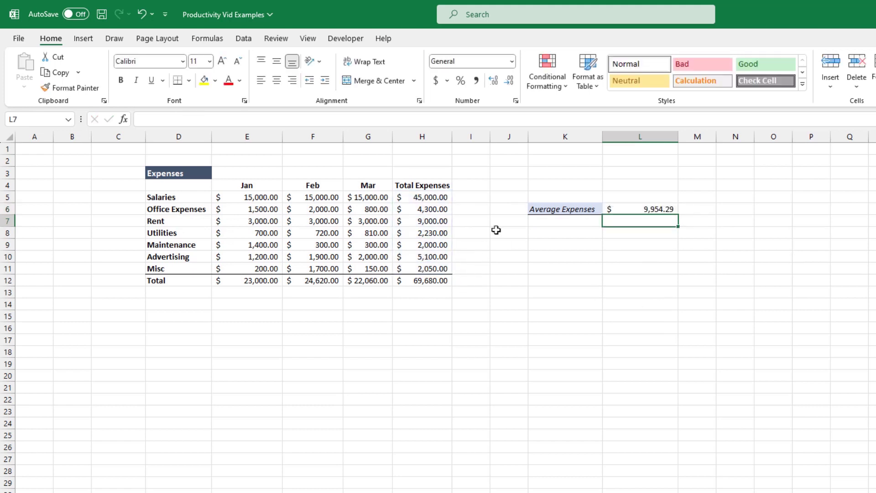
Step: Name the Total Expenses range H5:H11 as expenses
{"action": "left_click_drag", "start_coordinate": [424, 196], "coordinate": [423, 266]}
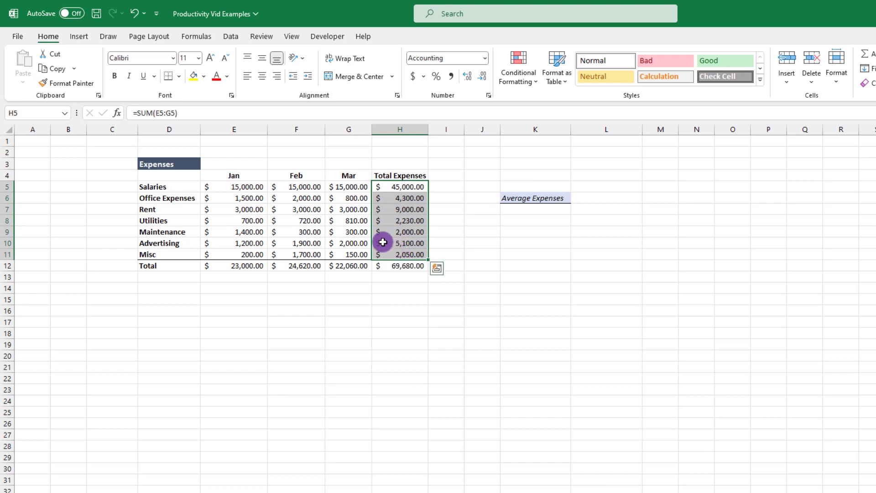
{"action": "left_click", "coordinate": [25, 112]}
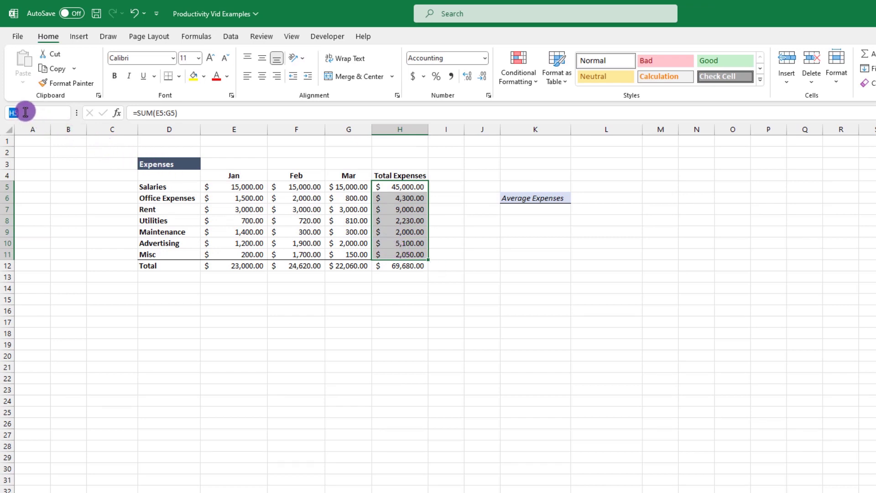
{"action": "type", "text": "e Ex"}
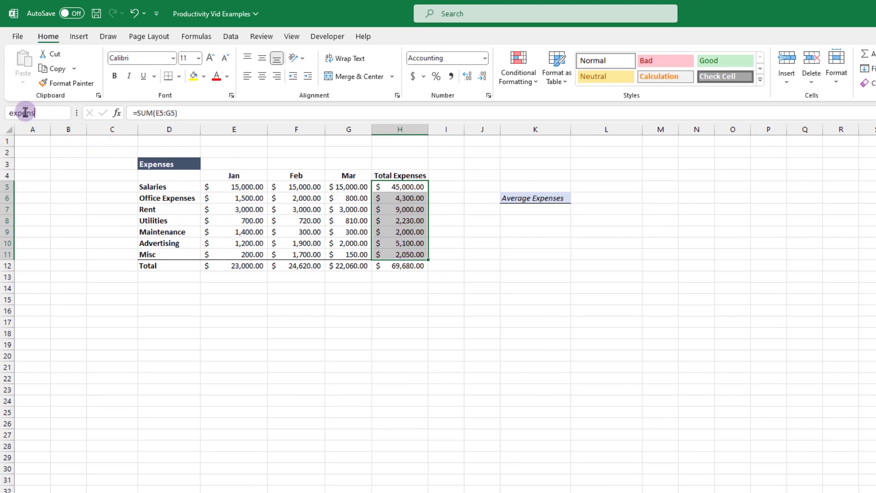
{"action": "type", "text": "penses"}
{"action": "key", "text": "Return"}
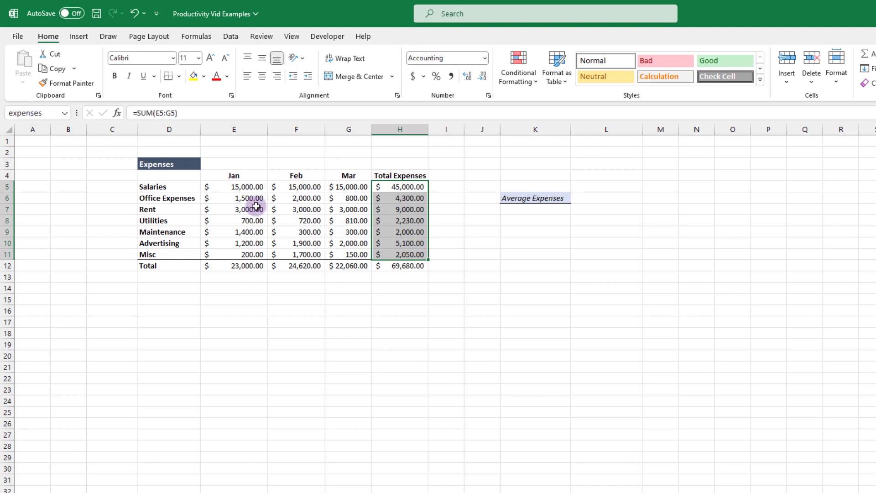
Step: Enter a formula in L6 that averages the named range expenses
{"action": "left_click", "coordinate": [554, 242]}
{"action": "left_click", "coordinate": [615, 199]}
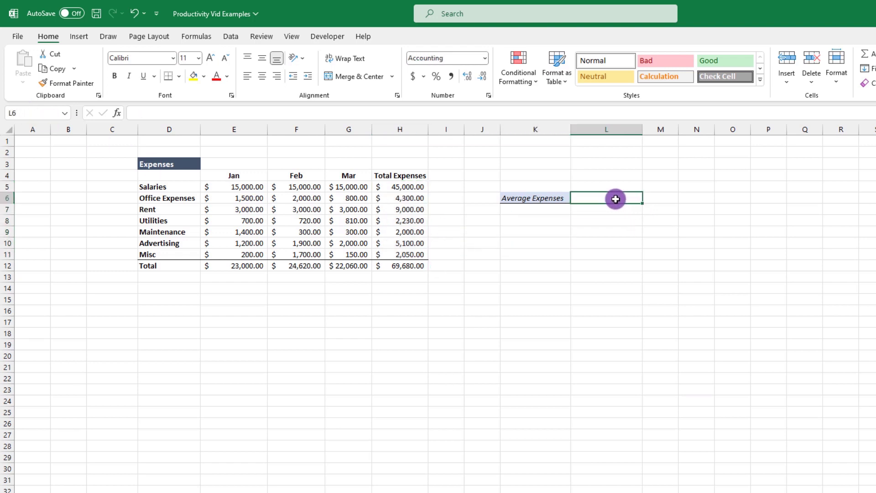
{"action": "type", "text": "=a"}
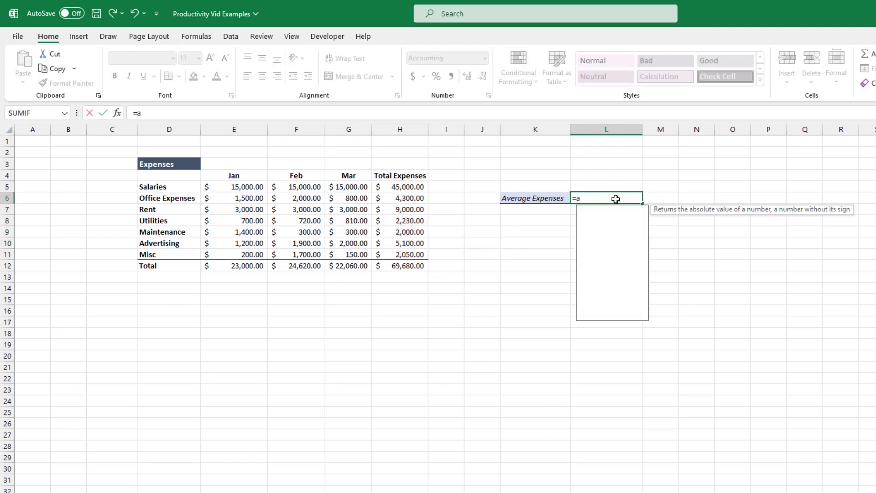
{"action": "type", "text": "verage("}
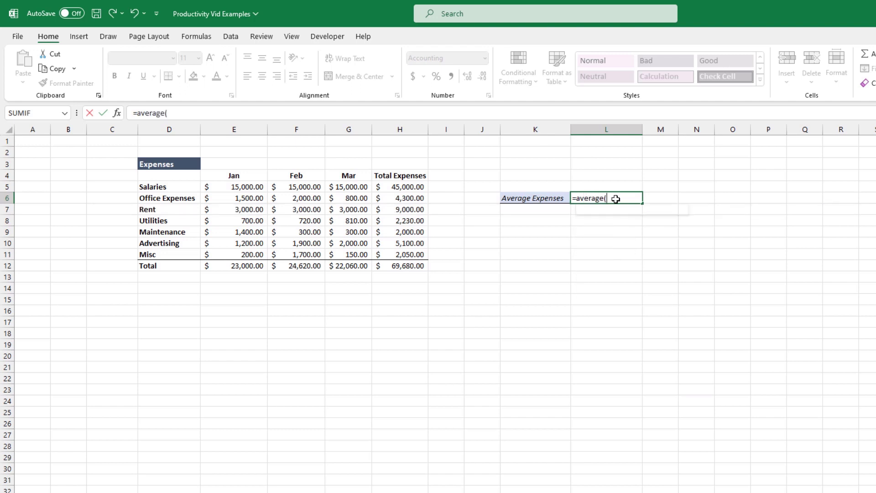
{"action": "type", "text": "exp"}
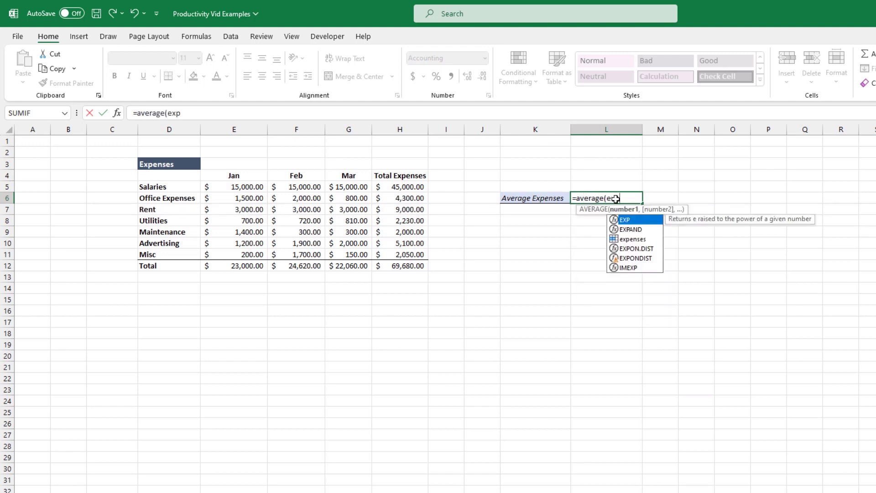
{"action": "type", "text": "ense"}
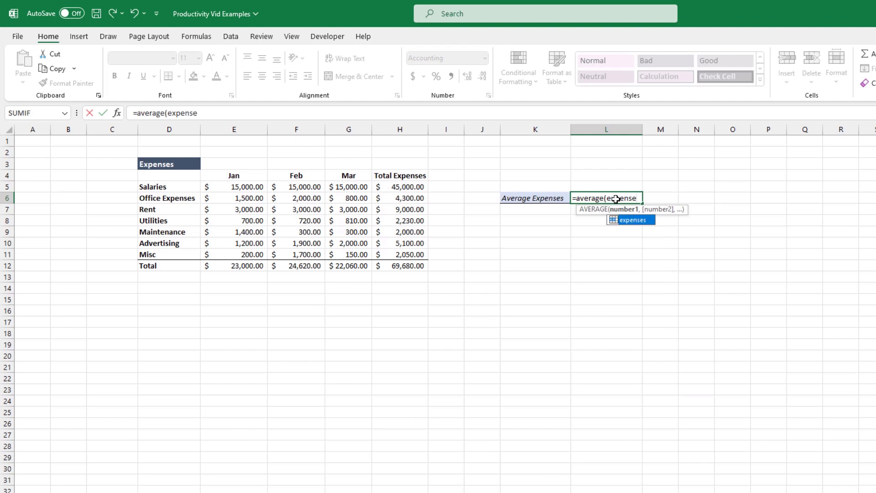
{"action": "type", "text": "s"}
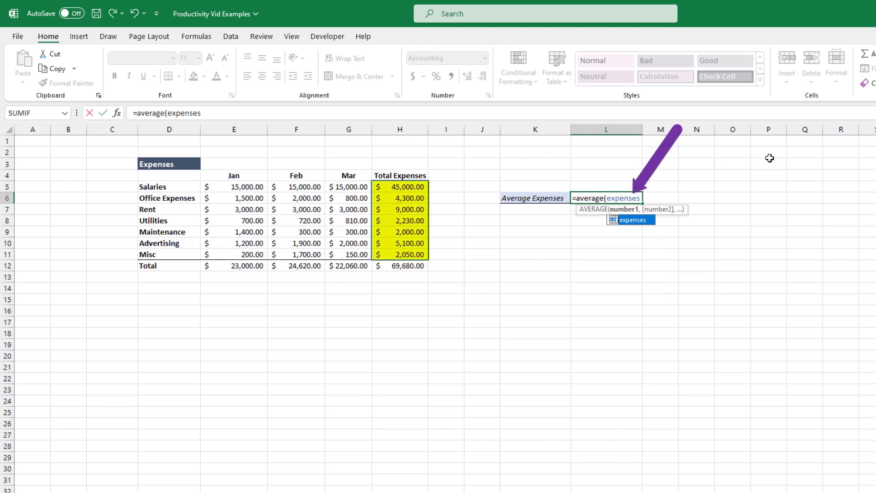
{"action": "key", "text": "Return"}
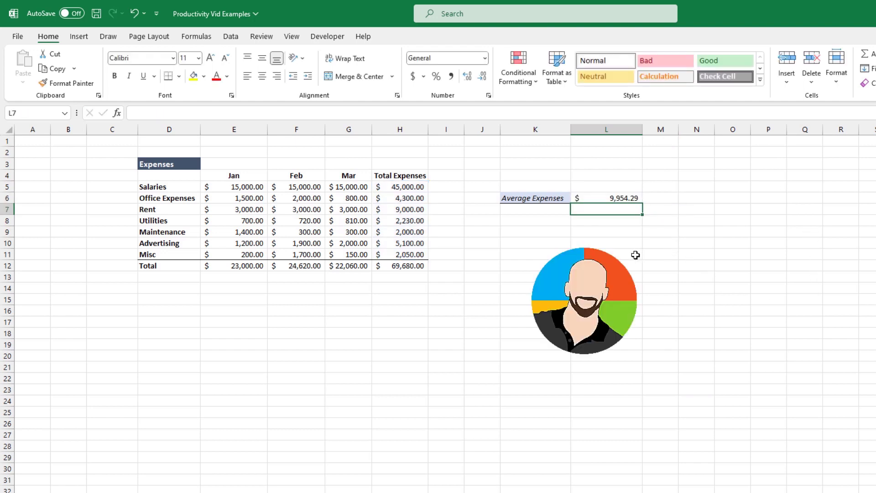
{"action": "left_click", "coordinate": [599, 240]}
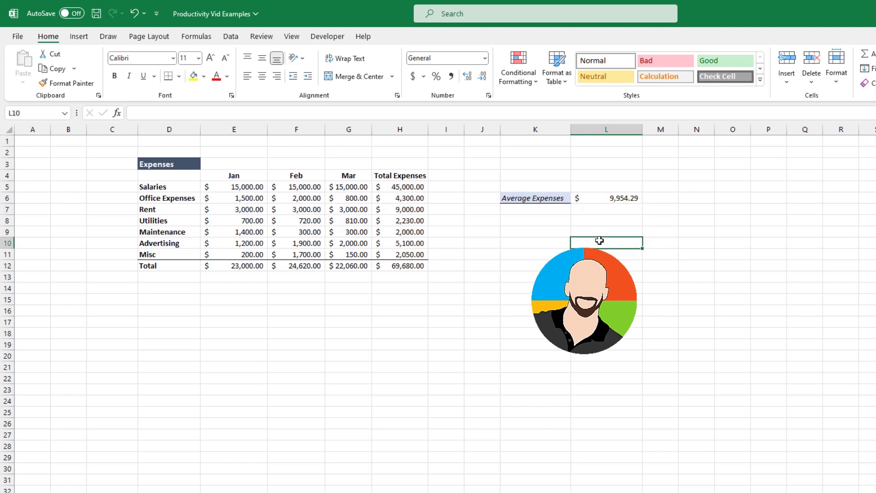
{"action": "left_click", "coordinate": [536, 244]}
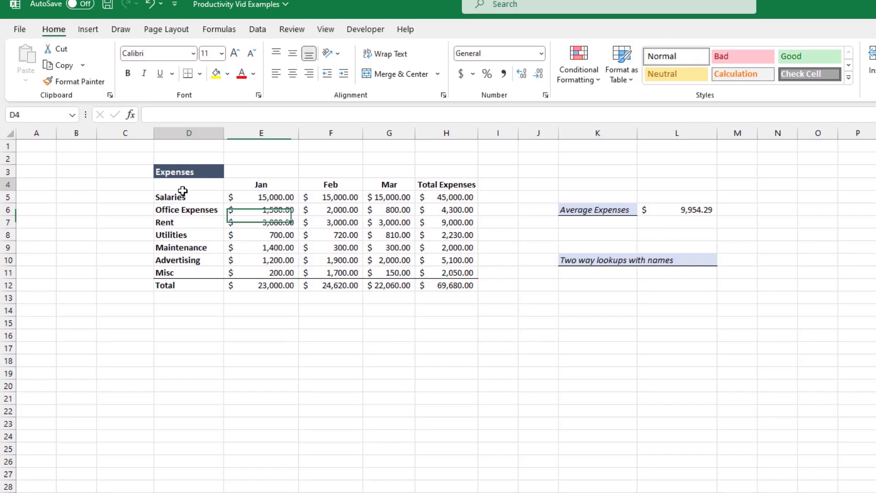
Step: Create names for D4:G11 from its top row and left column, and check the list of defined names
{"action": "left_click_drag", "start_coordinate": [182, 201], "coordinate": [396, 271]}
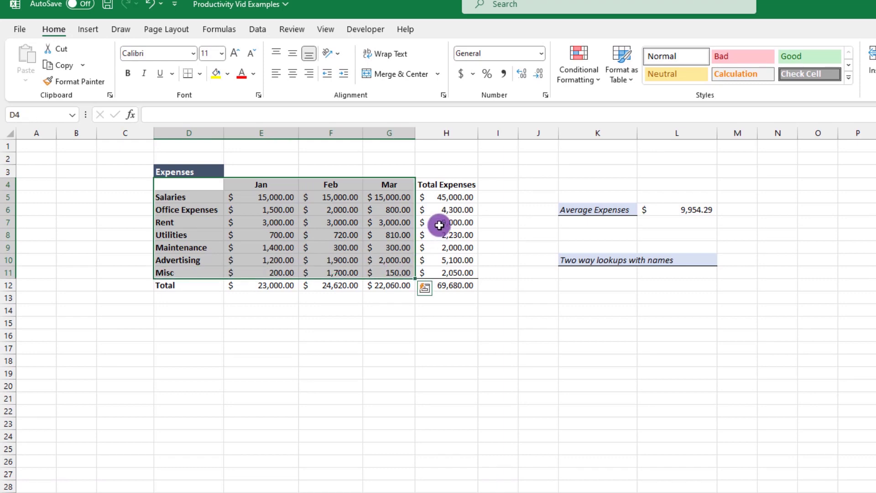
{"action": "left_click", "coordinate": [220, 29]}
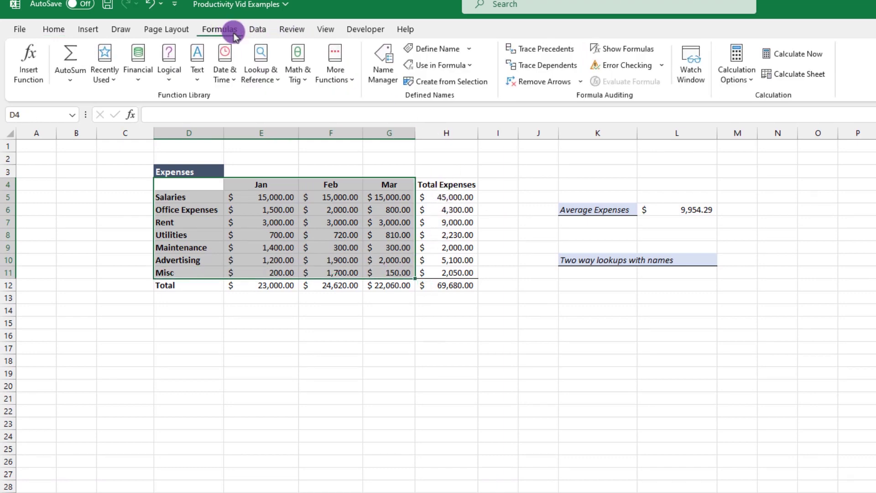
{"action": "left_click", "coordinate": [436, 82]}
{"action": "left_click", "coordinate": [597, 427]}
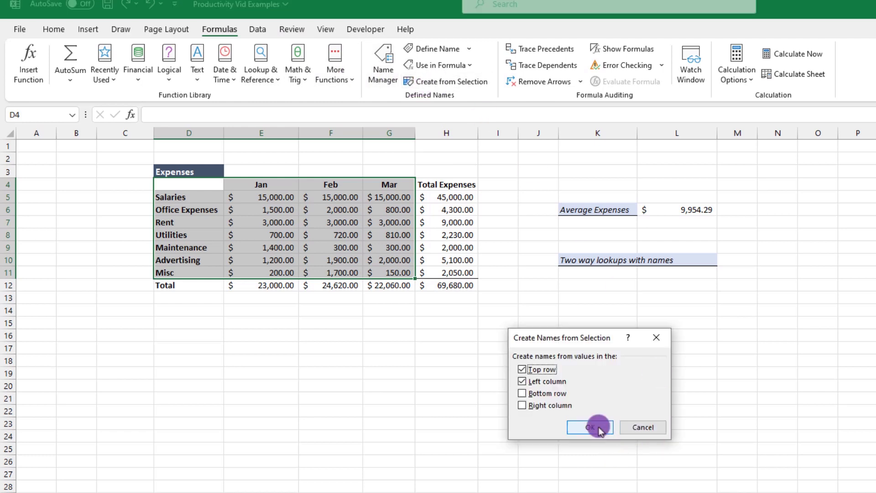
{"action": "left_click", "coordinate": [388, 360]}
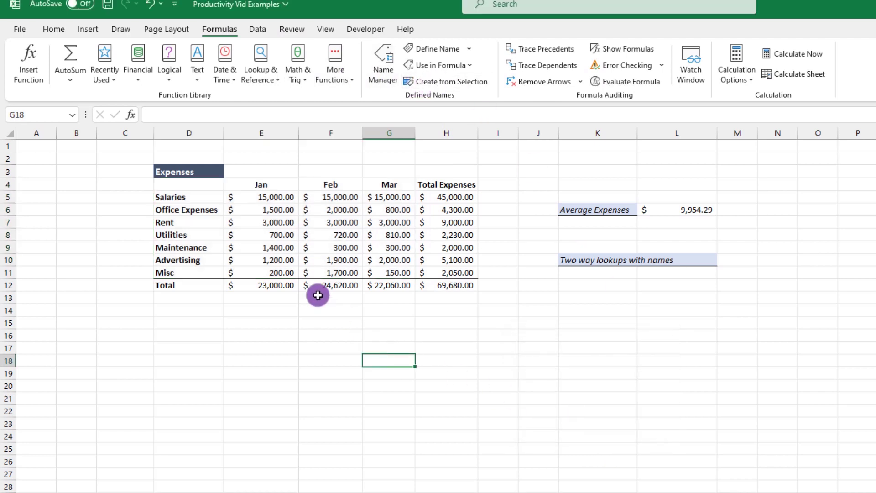
{"action": "left_click", "coordinate": [73, 114]}
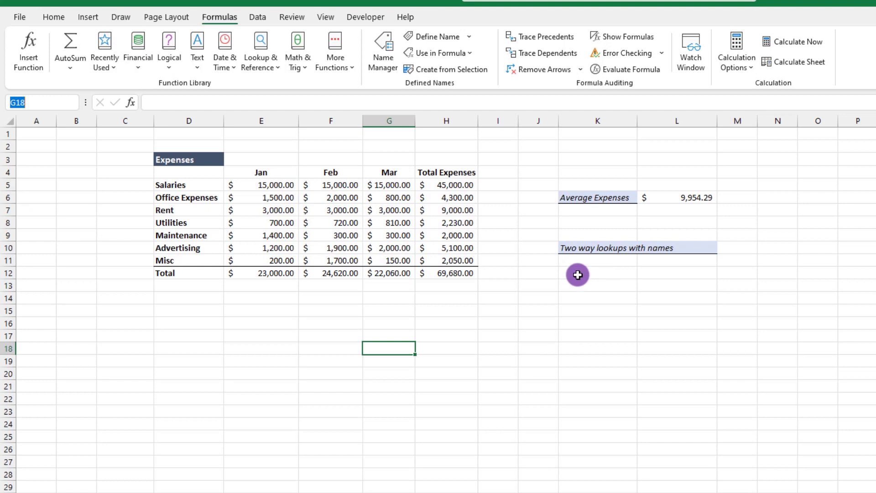
Step: Look up the March rent in K12 with the intersection formula =rent mar
{"action": "left_click", "coordinate": [580, 269]}
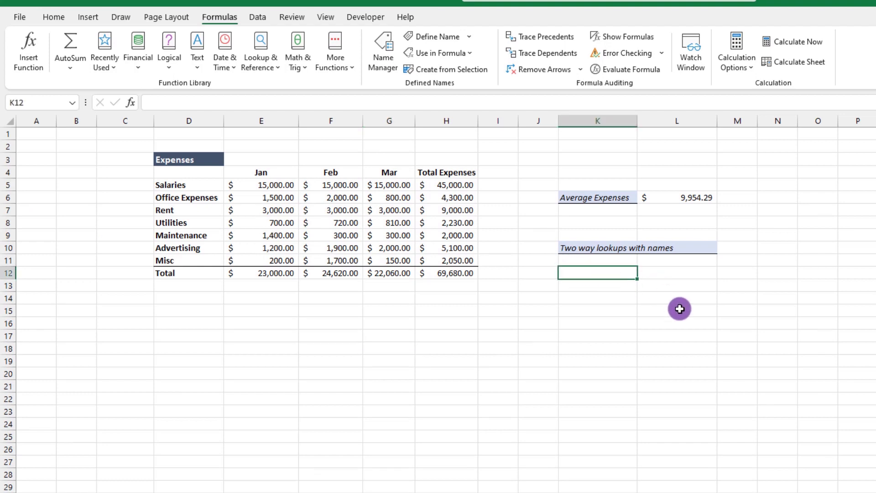
{"action": "type", "text": "=rent"}
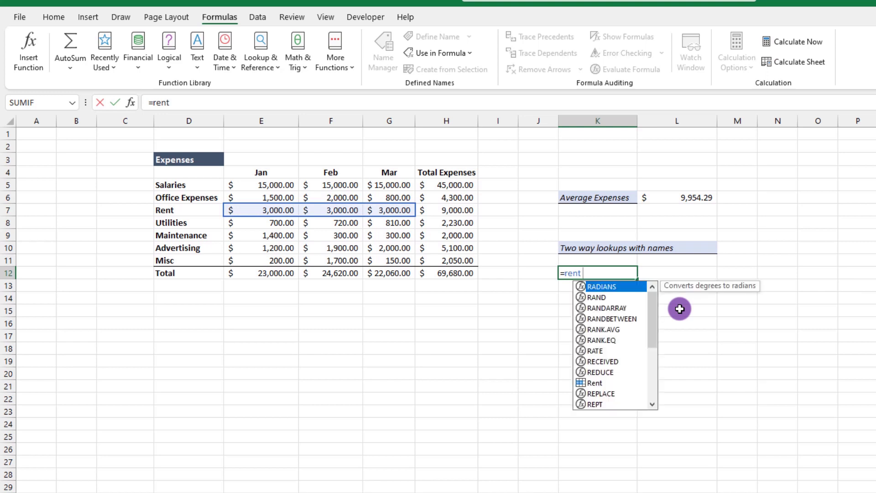
{"action": "type", "text": " mar"}
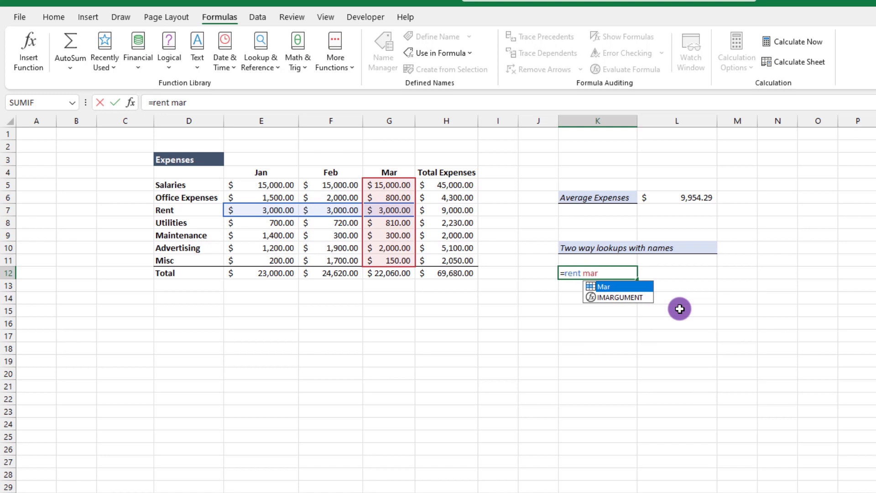
{"action": "key", "text": "Return"}
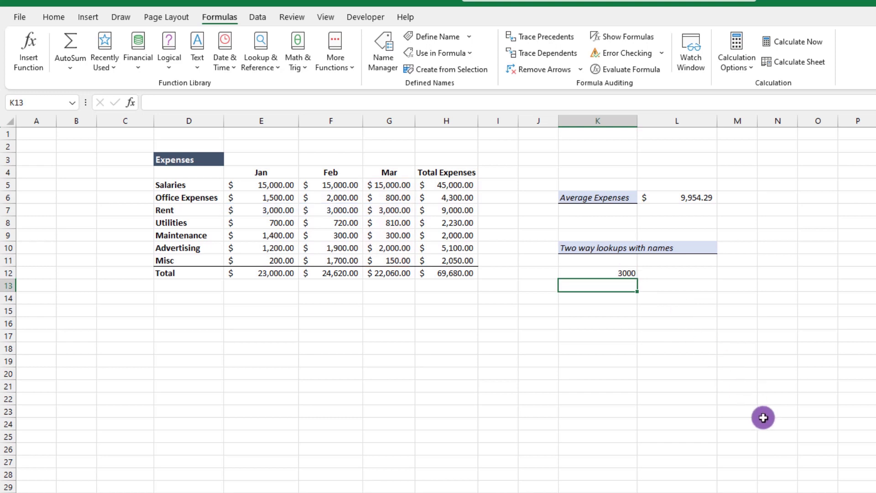
Step: Enter the two-way lookups =advertising feb in K12, =misc jan in K14 and =salaries feb in K16
{"action": "key", "text": "Up"}
{"action": "type", "text": "=advertising feb"}
{"action": "key", "text": "Return"}
{"action": "left_click", "coordinate": [600, 300]}
{"action": "type", "text": "=misc jan"}
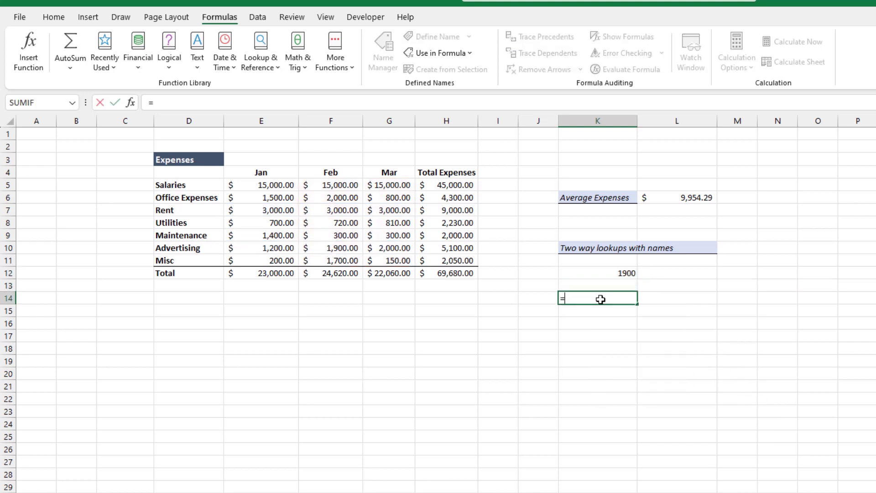
{"action": "key", "text": "Return"}
{"action": "left_click", "coordinate": [611, 329]}
{"action": "type", "text": "=salaries feb"}
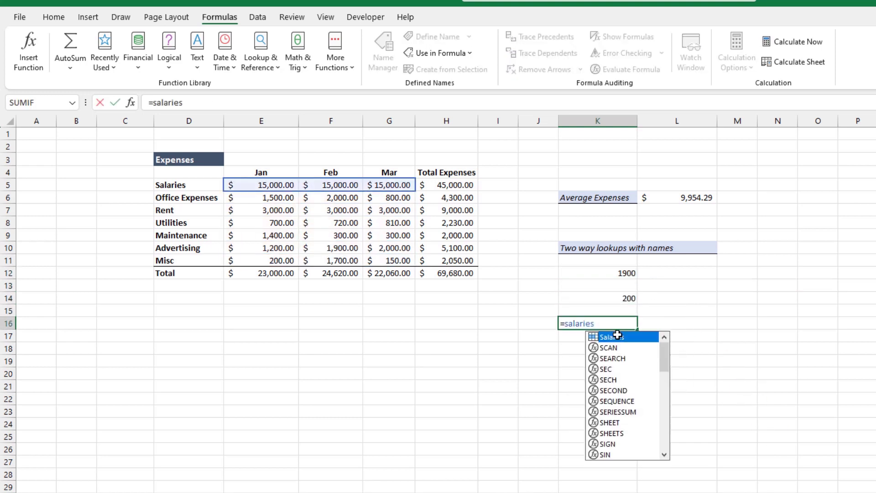
{"action": "key", "text": "Return"}
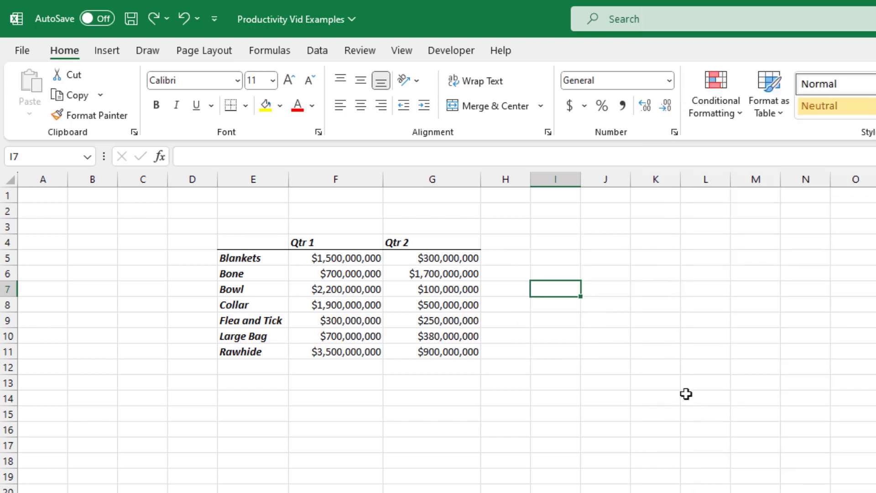
Step: Apply the custom number format $0.00,,"M" to F5:G11 to show the quarterly amounts in millions
{"action": "left_click_drag", "start_coordinate": [355, 258], "coordinate": [430, 344]}
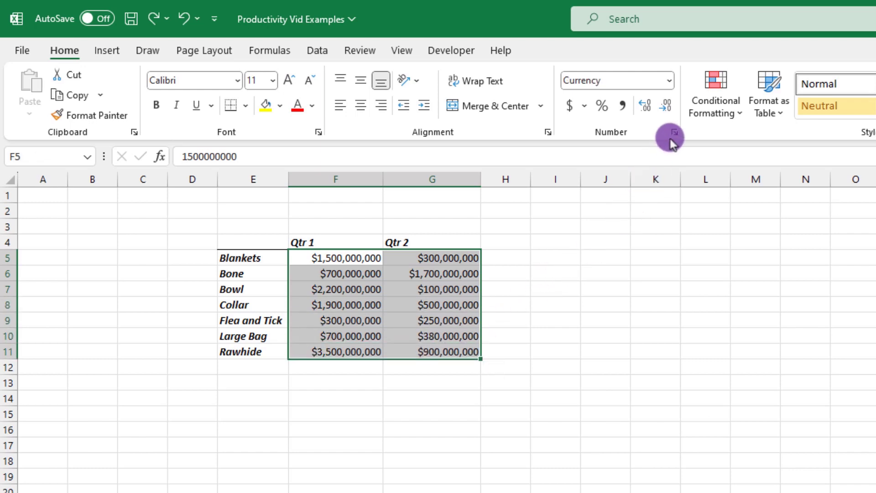
{"action": "left_click", "coordinate": [674, 131]}
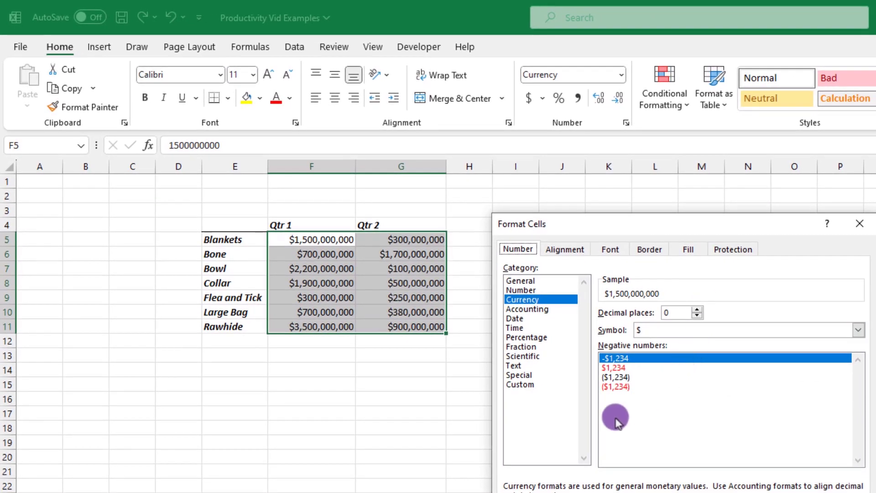
{"action": "left_click", "coordinate": [522, 385]}
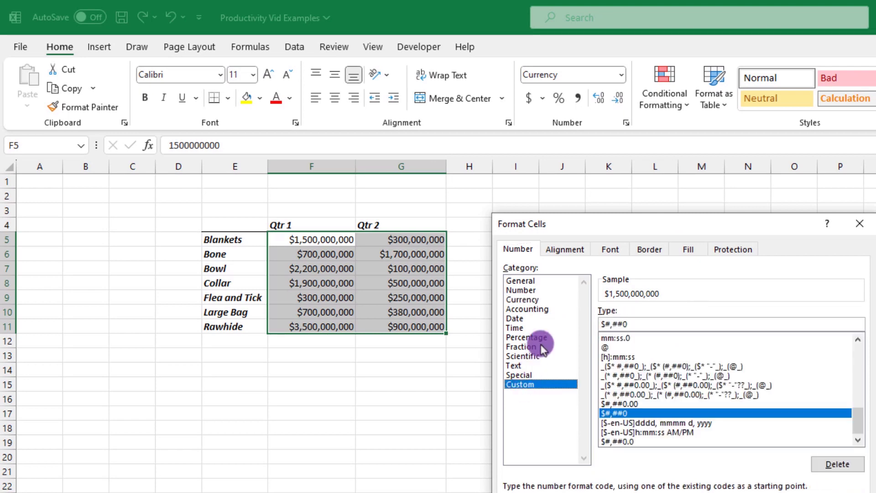
{"action": "key", "text": "Tab"}
{"action": "type", "text": "$0.00,,\"M\""}
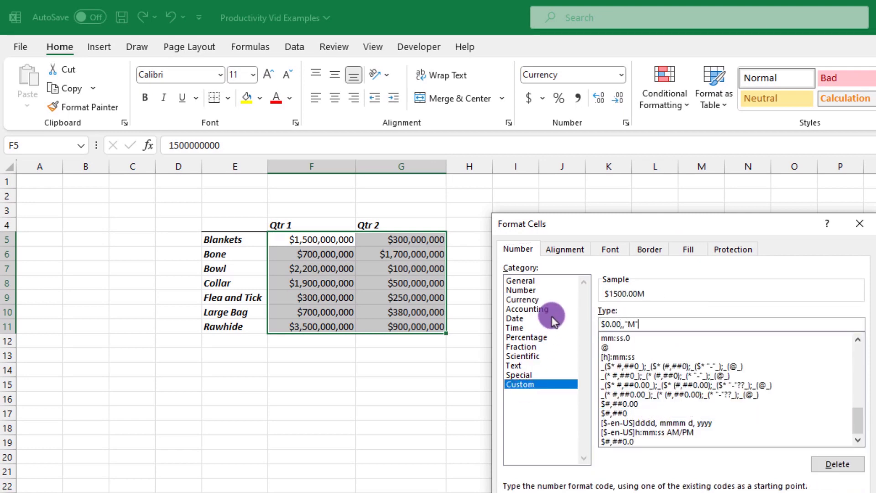
{"action": "key", "text": "Return"}
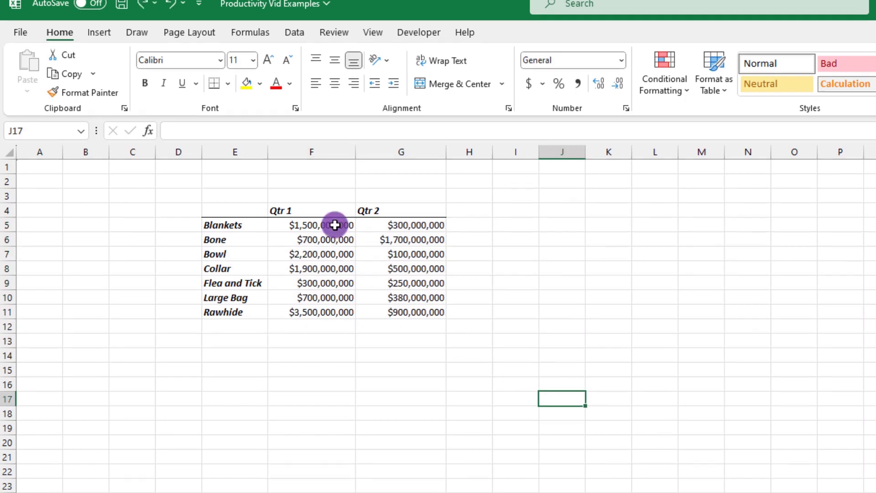
Step: Apply the custom number format $0.00,,,"B" to F5:G11 to show the quarterly amounts in billions
{"action": "left_click_drag", "start_coordinate": [335, 239], "coordinate": [400, 312]}
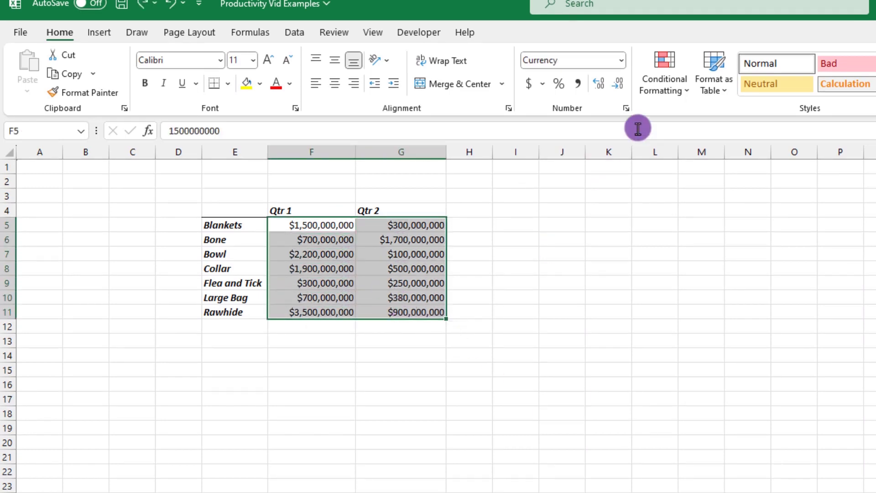
{"action": "left_click", "coordinate": [626, 108]}
{"action": "left_click", "coordinate": [520, 369]}
{"action": "type", "text": "$0.00"}
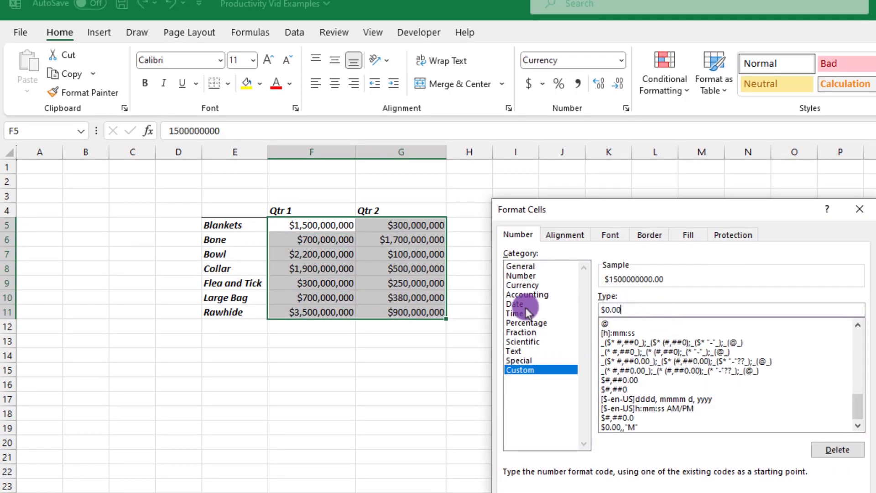
{"action": "type", "text": ",,,\"B"}
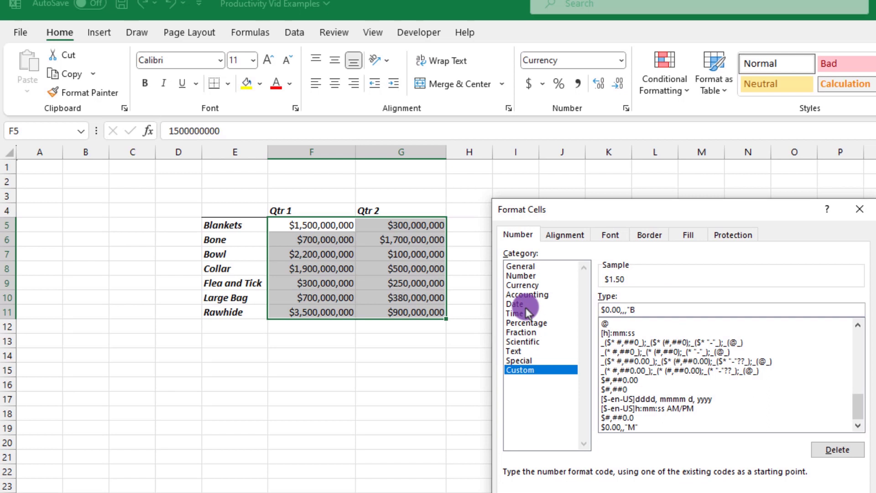
{"action": "type", "text": "\""}
{"action": "key", "text": "Return"}
{"action": "left_click", "coordinate": [672, 346]}
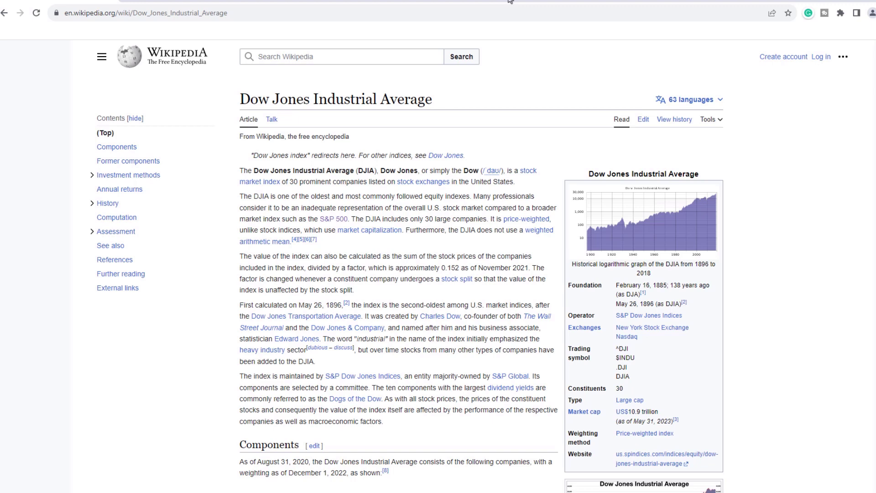
Step: Copy the web address of the Wikipedia Dow Jones Industrial Average page and switch back to the Excel workbook
{"action": "left_click", "coordinate": [185, 13]}
{"action": "key", "text": "ctrl+c"}
{"action": "right_click", "coordinate": [185, 16]}
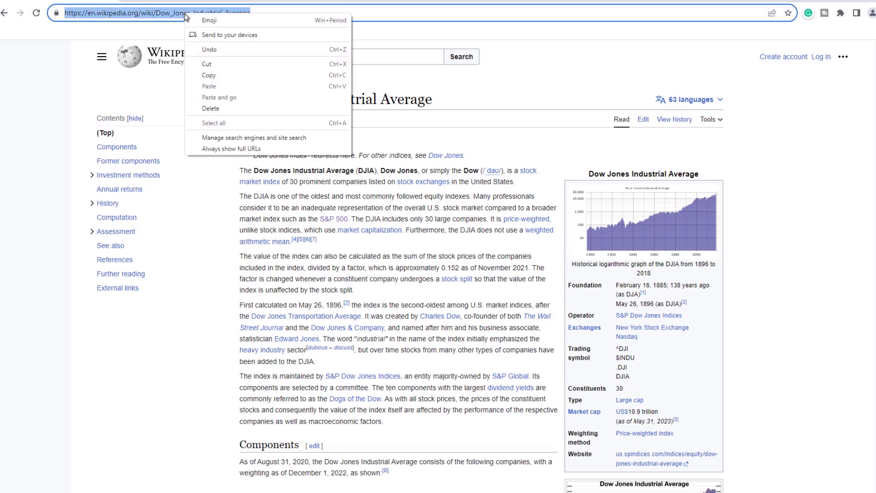
{"action": "left_click", "coordinate": [213, 75]}
{"action": "key", "text": "alt+Tab"}
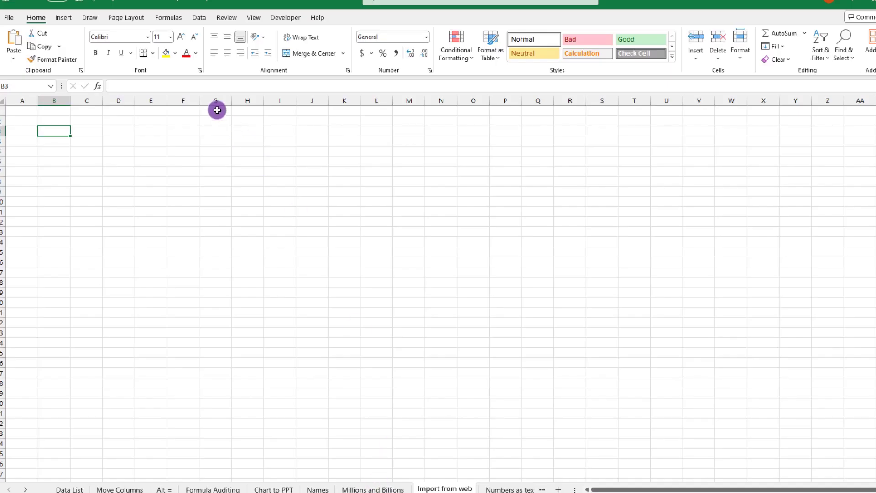
Step: Start a data import from the web using the copied Wikipedia page address
{"action": "left_click", "coordinate": [200, 19]}
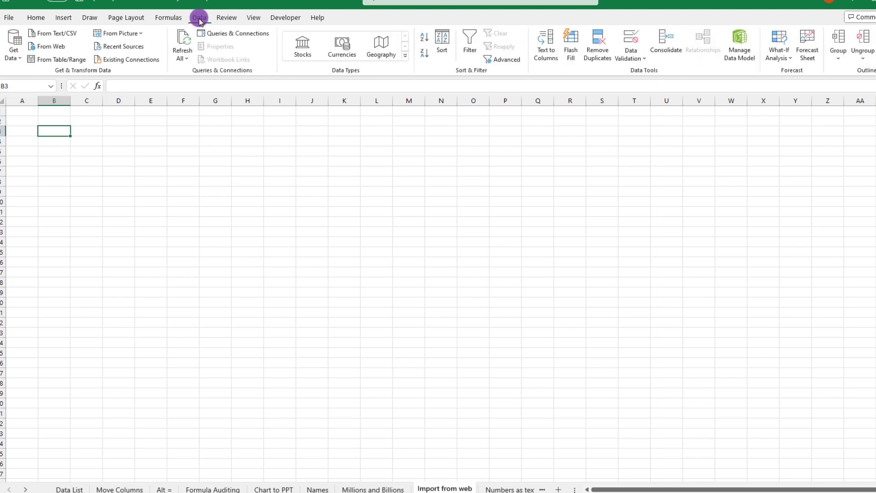
{"action": "left_click", "coordinate": [51, 46]}
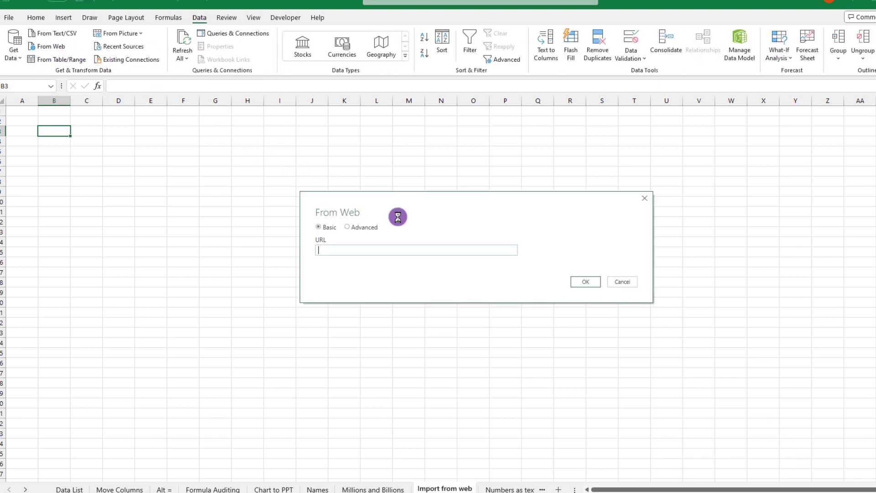
{"action": "key", "text": "ctrl+v"}
{"action": "left_click", "coordinate": [585, 281]}
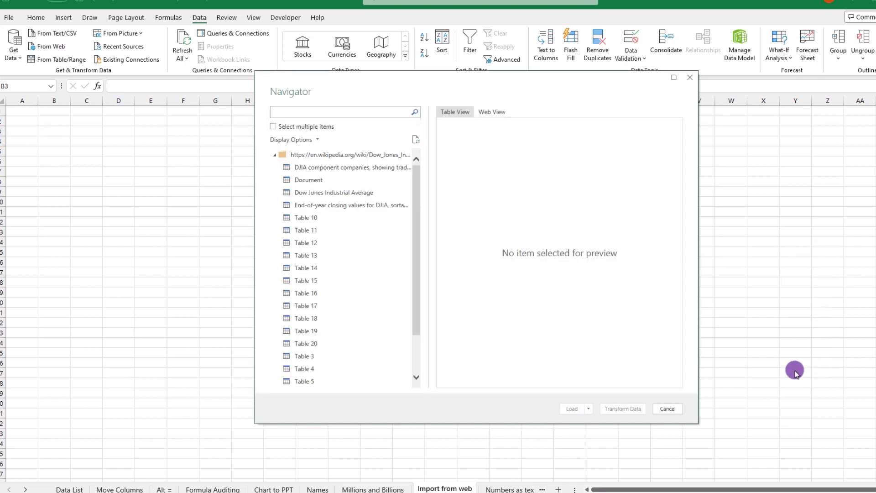
Step: Preview the first few tables found on the page and load the DJIA component companies table into the workbook
{"action": "left_click", "coordinate": [319, 169]}
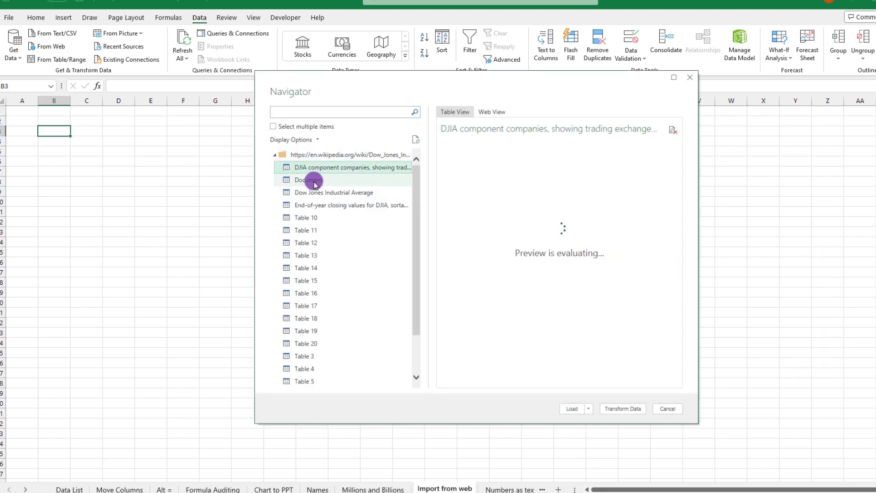
{"action": "left_click", "coordinate": [309, 180]}
{"action": "left_click", "coordinate": [313, 192]}
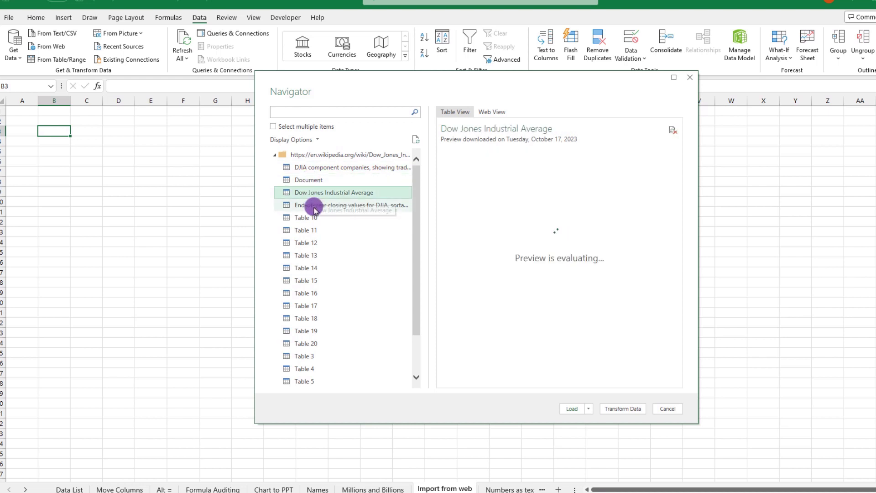
{"action": "left_click", "coordinate": [311, 205]}
{"action": "left_click", "coordinate": [313, 168]}
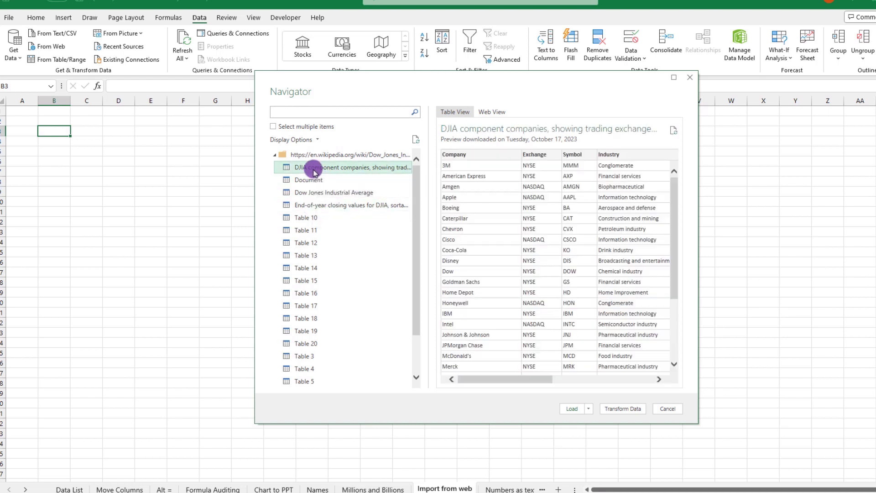
{"action": "left_click", "coordinate": [572, 410]}
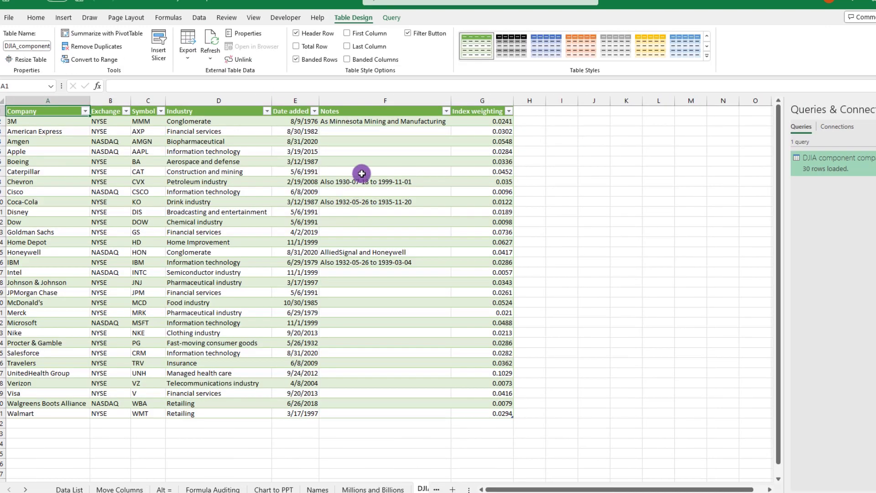
{"action": "left_click", "coordinate": [229, 152]}
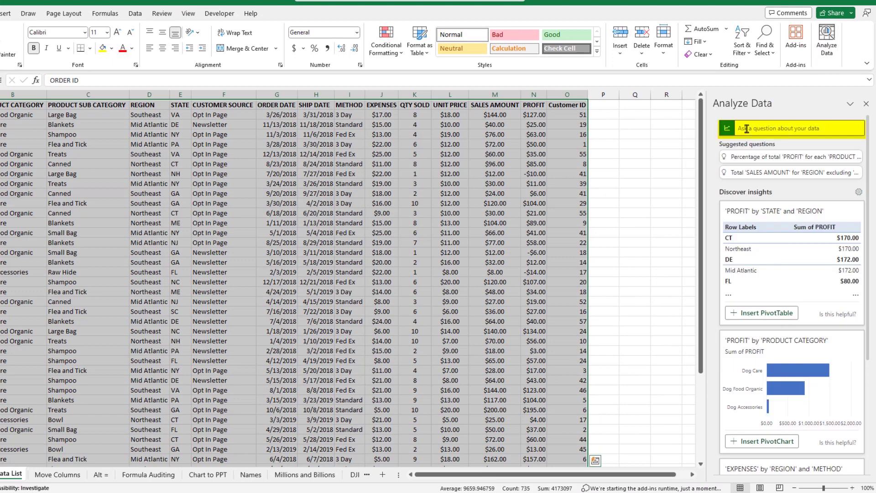
Step: Ask Analyze Data for "Total profit by sub category"
{"action": "left_click", "coordinate": [751, 129]}
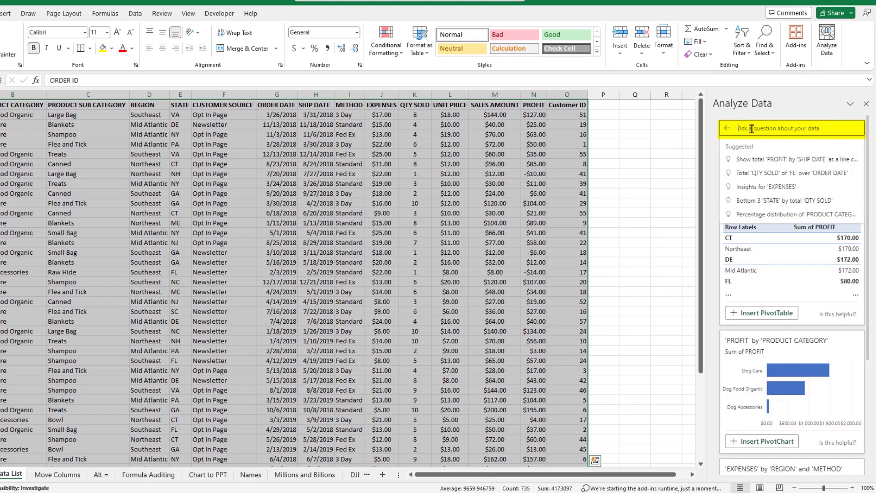
{"action": "type", "text": "Total"}
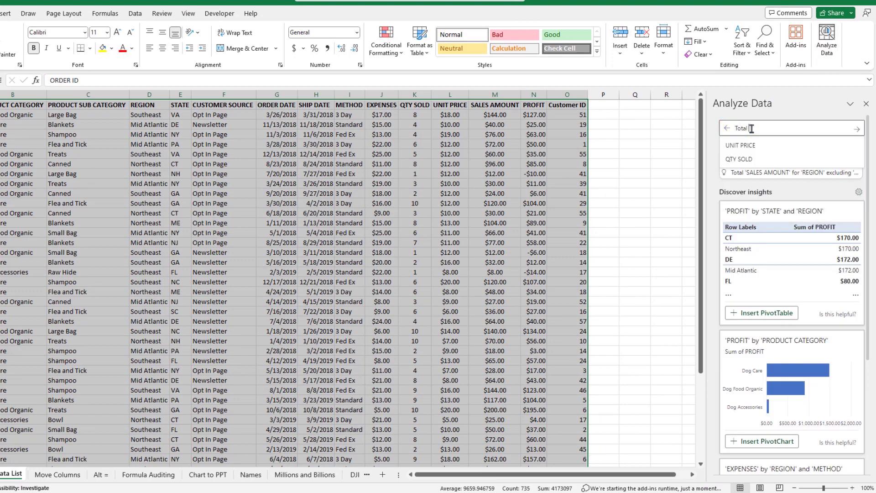
{"action": "type", "text": " profit by sub category"}
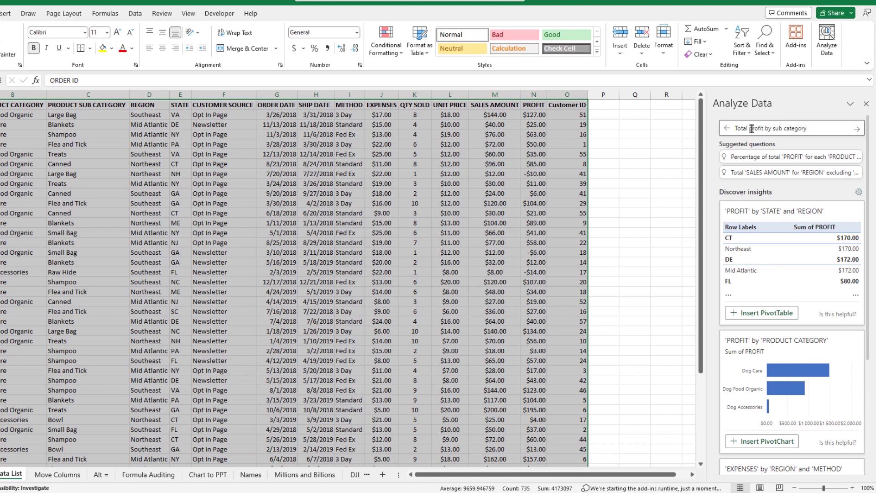
{"action": "key", "text": "Return"}
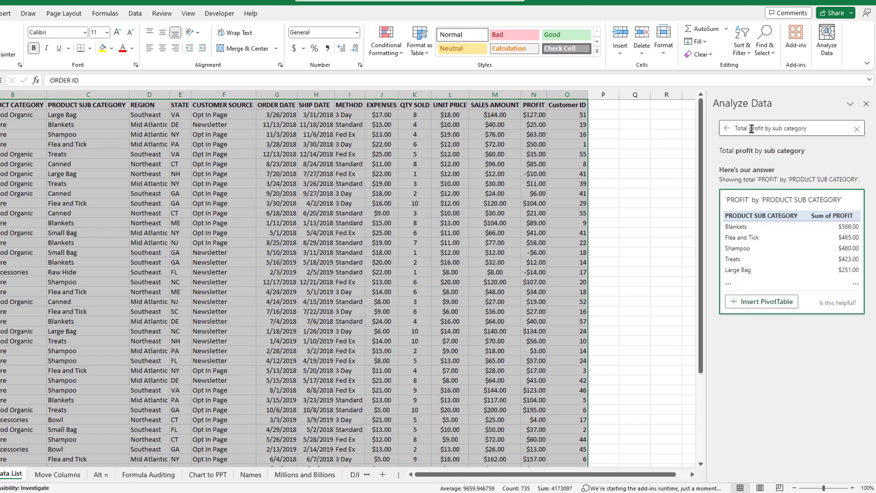
Step: Query Analyze Data with "Average profit by quarter" and "top 3 states by sales"
{"action": "triple_click", "coordinate": [834, 129]}
{"action": "type", "text": "Average profit by quarter"}
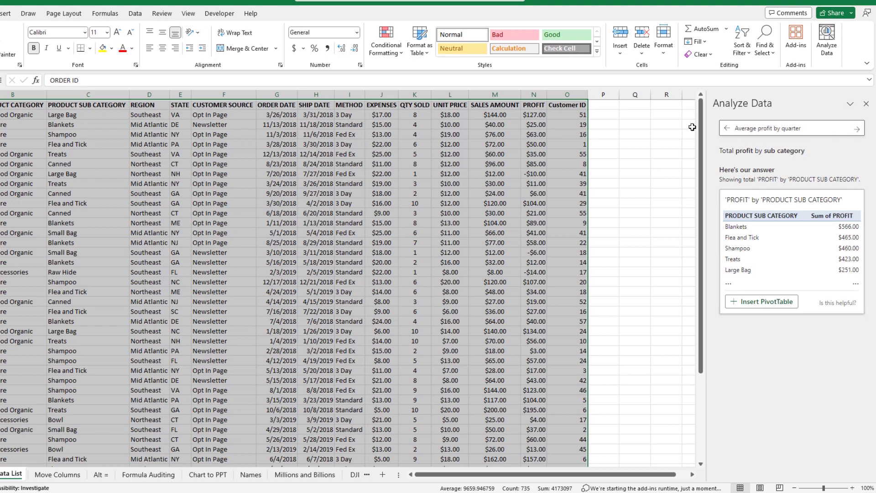
{"action": "triple_click", "coordinate": [794, 130]}
{"action": "type", "text": "top 3"}
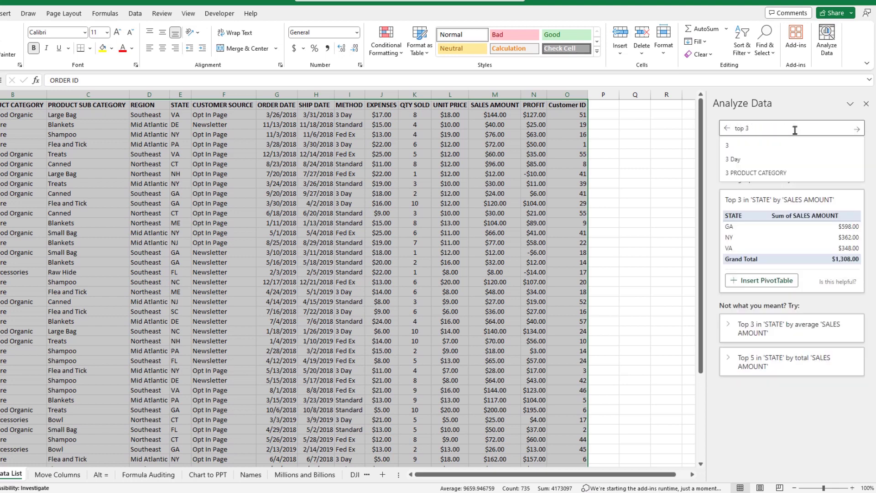
{"action": "type", "text": " states by sales"}
{"action": "key", "text": "Return"}
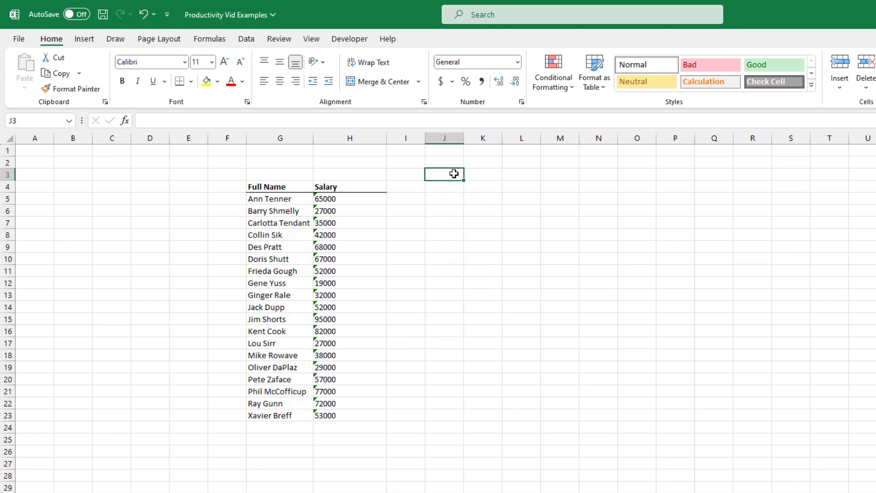
Step: Enter 1 in cell J3 and copy that cell
{"action": "type", "text": "1"}
{"action": "key", "text": "ctrl+Return"}
{"action": "key", "text": "ctrl+c"}
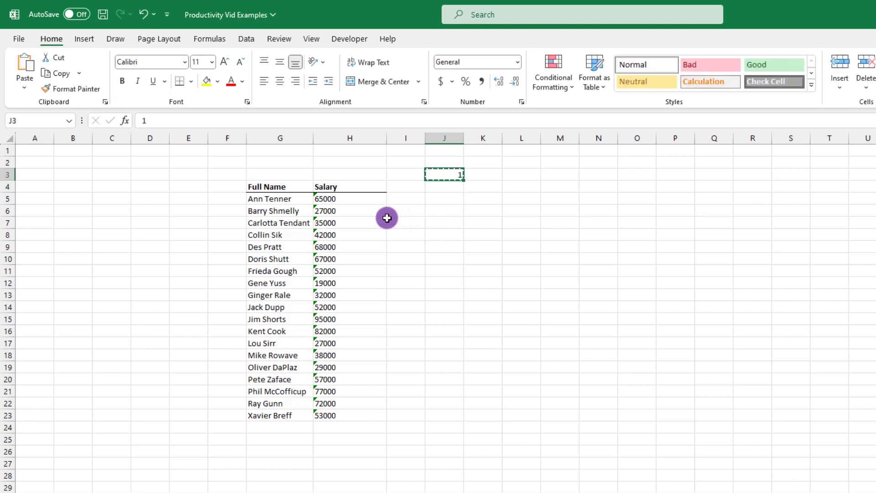
Step: Convert the text salaries in H5:H23 to numbers by pasting the copied 1 with the Multiply operation
{"action": "left_click", "coordinate": [332, 198]}
{"action": "left_click_drag", "start_coordinate": [332, 234], "coordinate": [322, 415]}
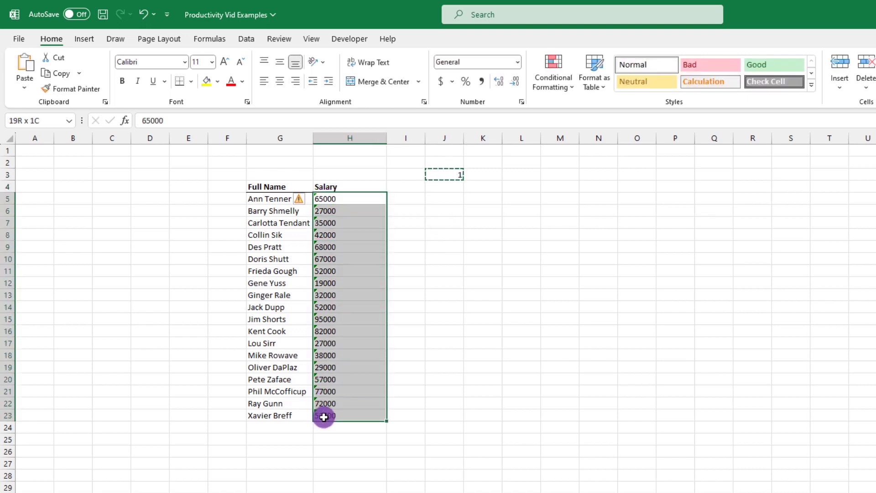
{"action": "left_click", "coordinate": [25, 88]}
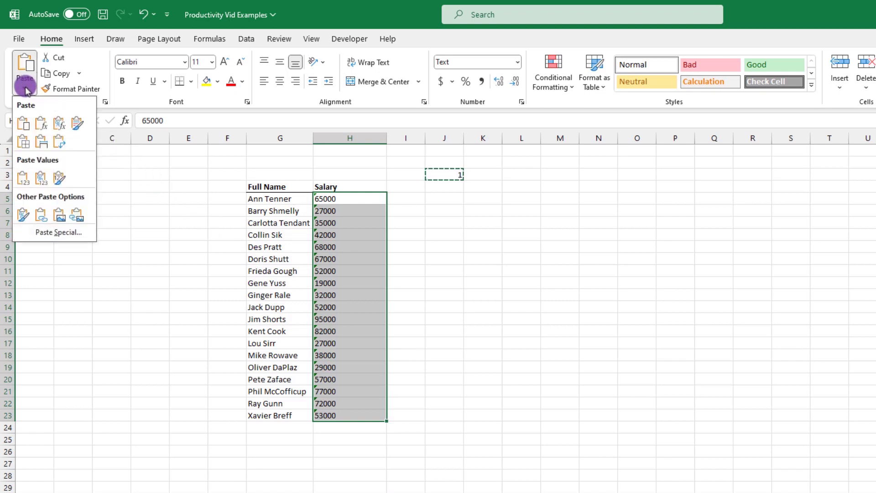
{"action": "left_click", "coordinate": [51, 232]}
{"action": "left_click", "coordinate": [580, 366]}
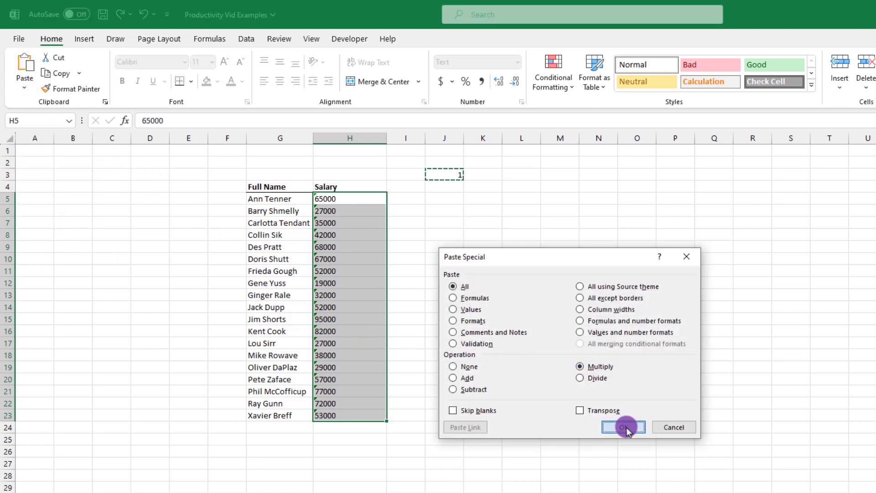
{"action": "left_click", "coordinate": [623, 427]}
{"action": "left_click", "coordinate": [490, 224]}
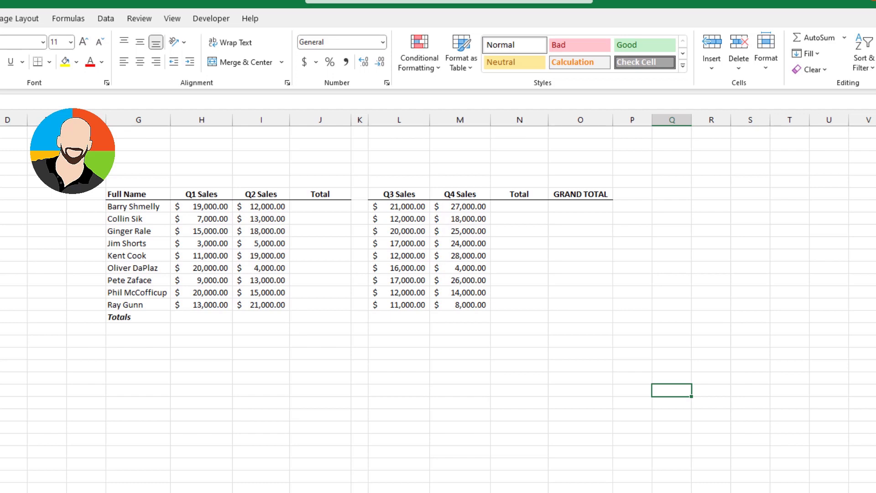
Step: AutoSum the Q1 and Q2 sales block, filling its Total column and Totals row in one go
{"action": "left_click_drag", "start_coordinate": [201, 207], "coordinate": [307, 313]}
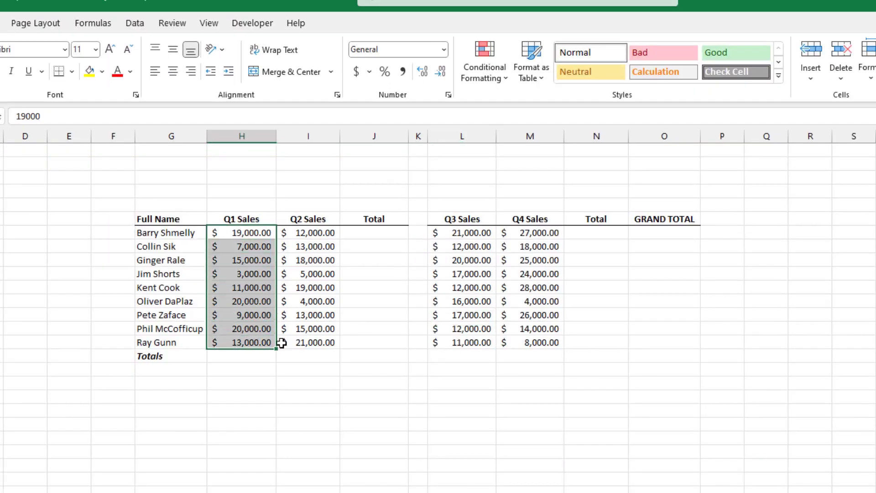
{"action": "left_click_drag", "start_coordinate": [360, 353], "coordinate": [361, 353]}
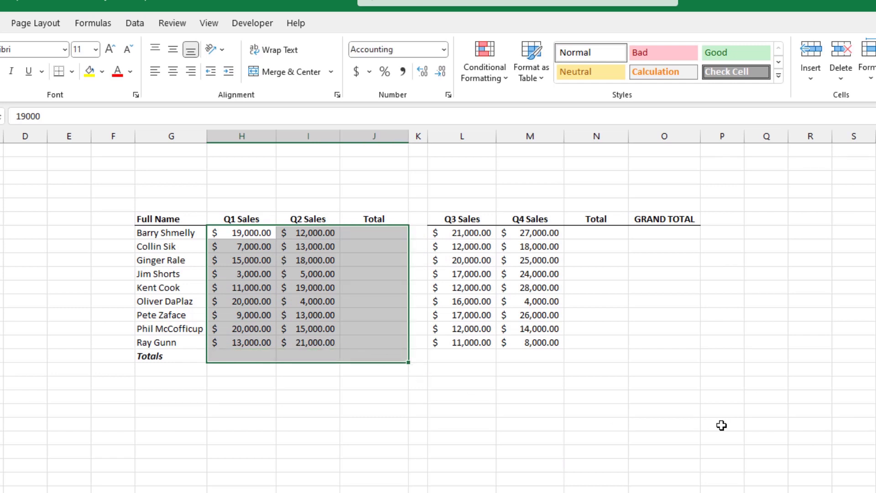
{"action": "key", "text": "alt+equal"}
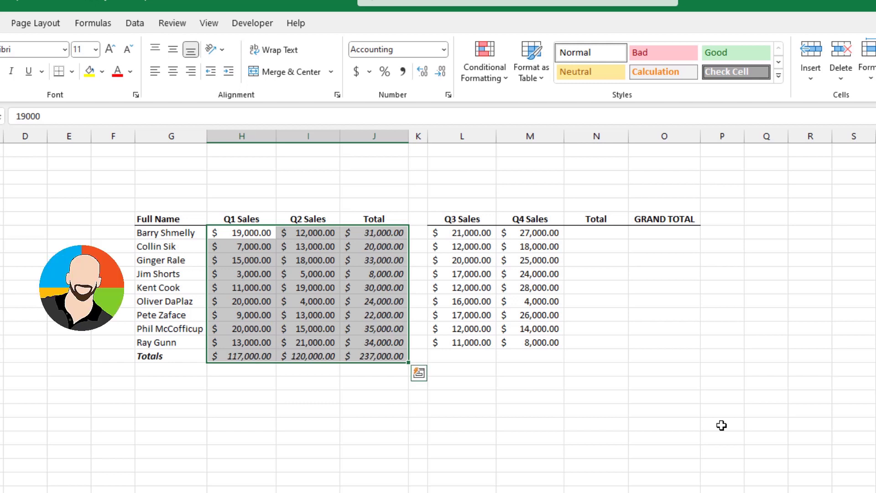
{"action": "left_click", "coordinate": [721, 425]}
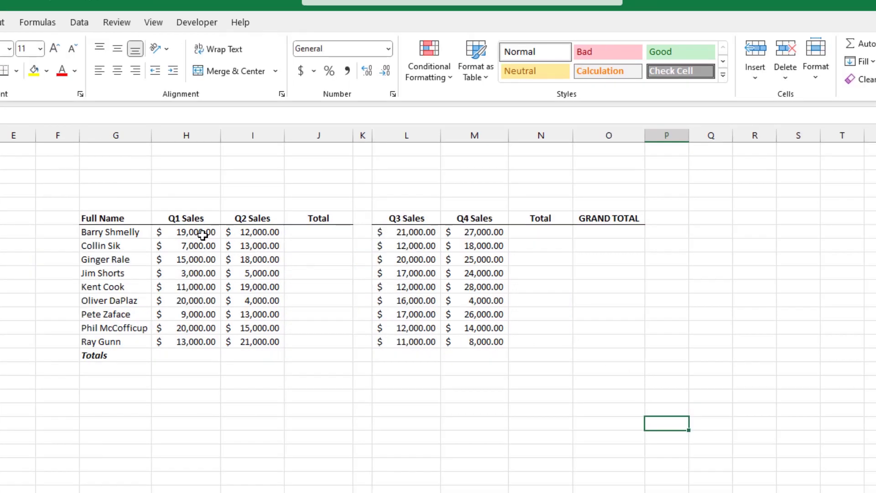
Step: AutoSum the Q1–Q2 and Q3–Q4 sales blocks together, filling both Total columns and the Totals row at once
{"action": "left_click_drag", "start_coordinate": [196, 233], "coordinate": [310, 358]}
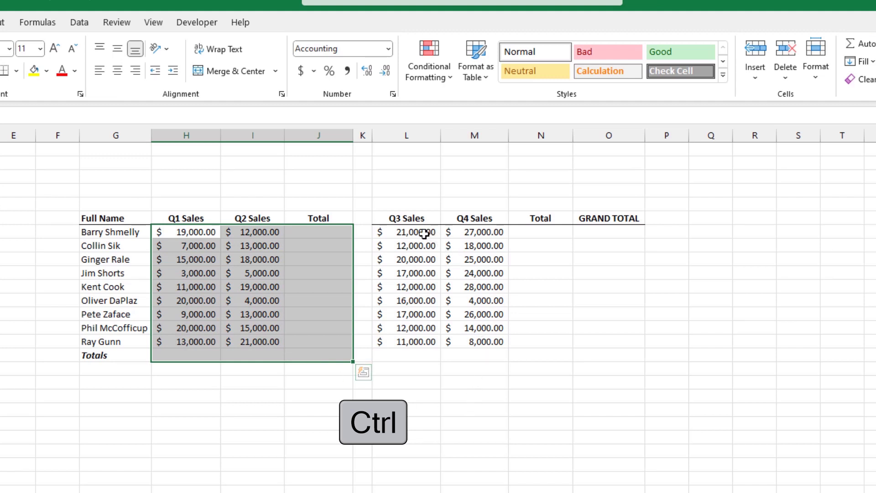
{"action": "left_click_drag", "start_coordinate": [417, 232], "coordinate": [534, 357]}
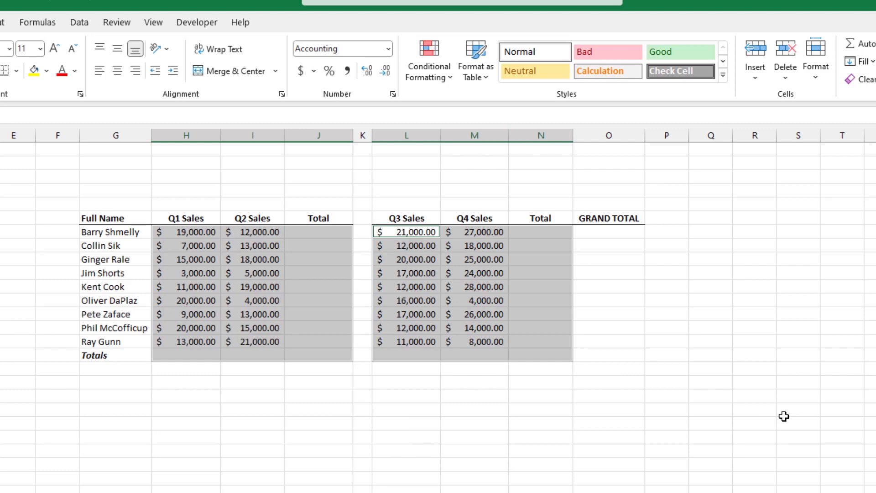
{"action": "key", "text": "alt+equal"}
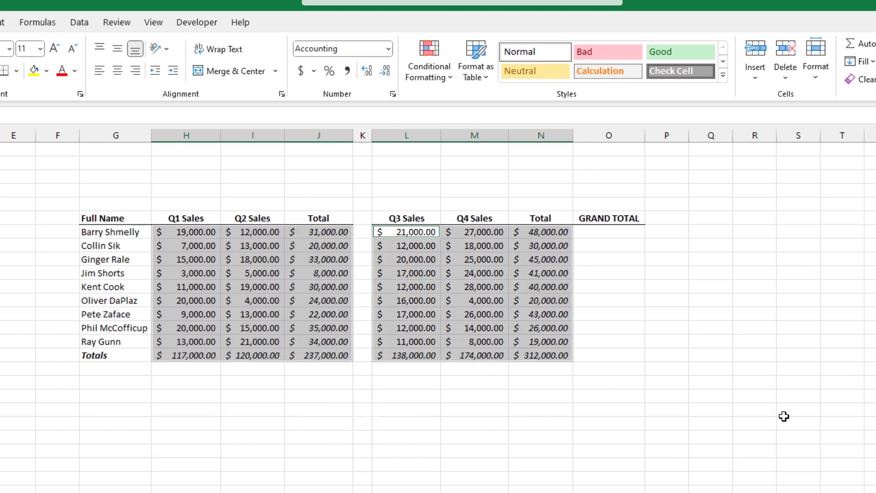
{"action": "left_click", "coordinate": [783, 415]}
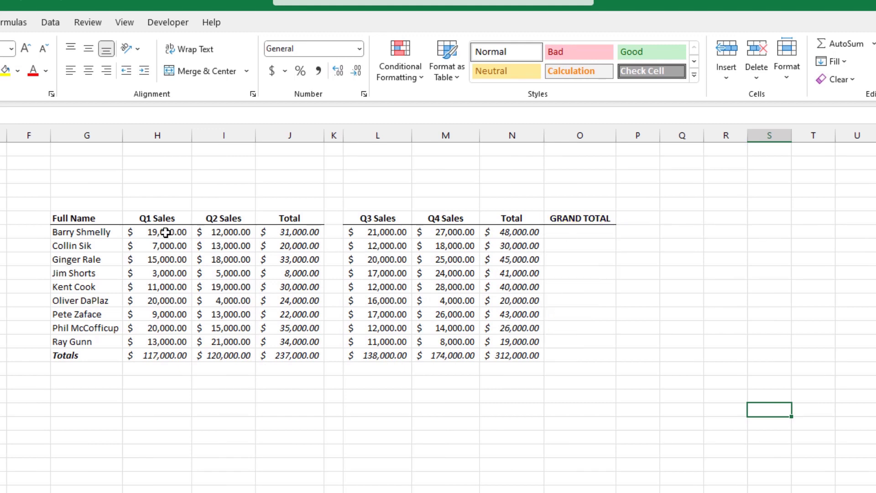
Step: Fill the GRAND TOTAL column by applying AutoSum to the whole range from Q1 Sales through GRAND TOTAL, including the Totals row
{"action": "left_click_drag", "start_coordinate": [165, 232], "coordinate": [597, 354]}
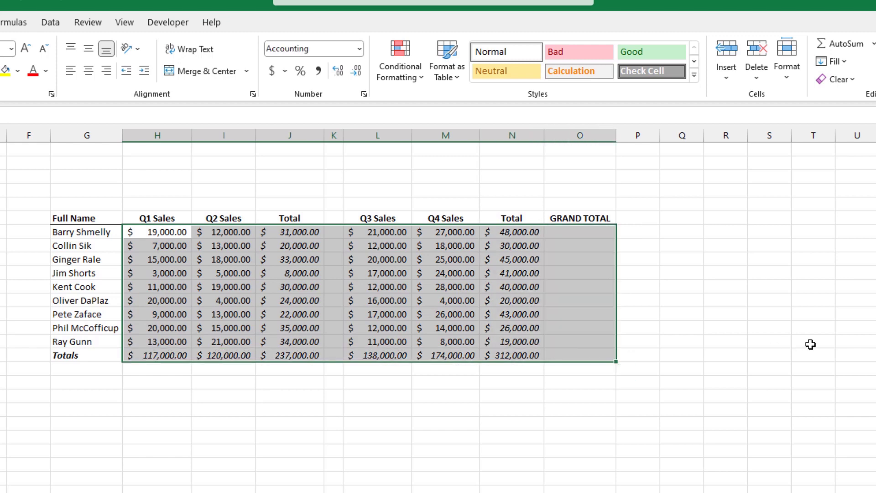
{"action": "key", "text": "alt+equal"}
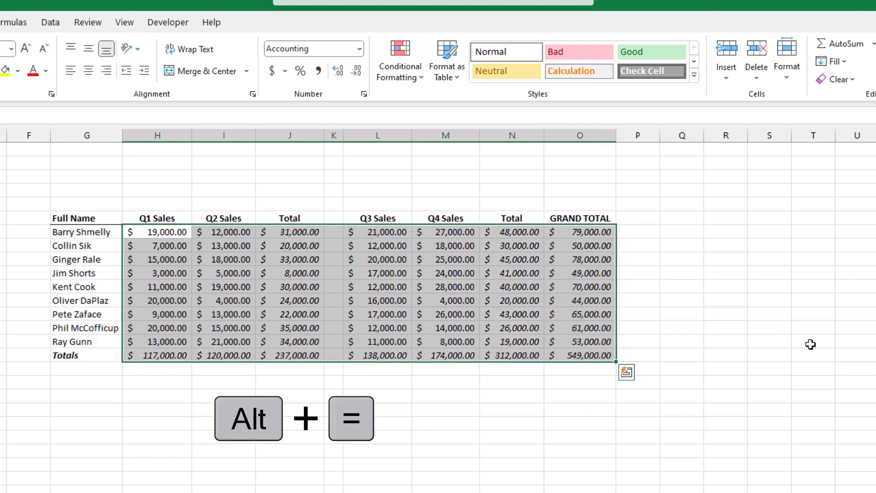
{"action": "left_click", "coordinate": [810, 344]}
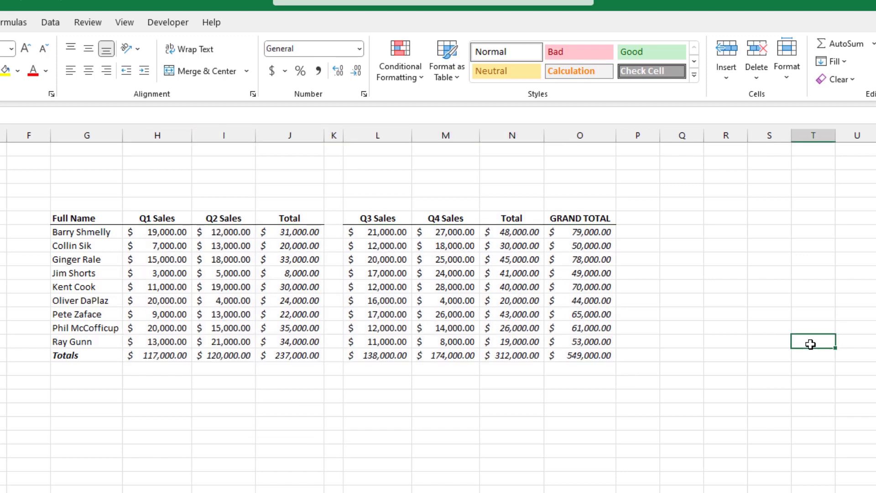